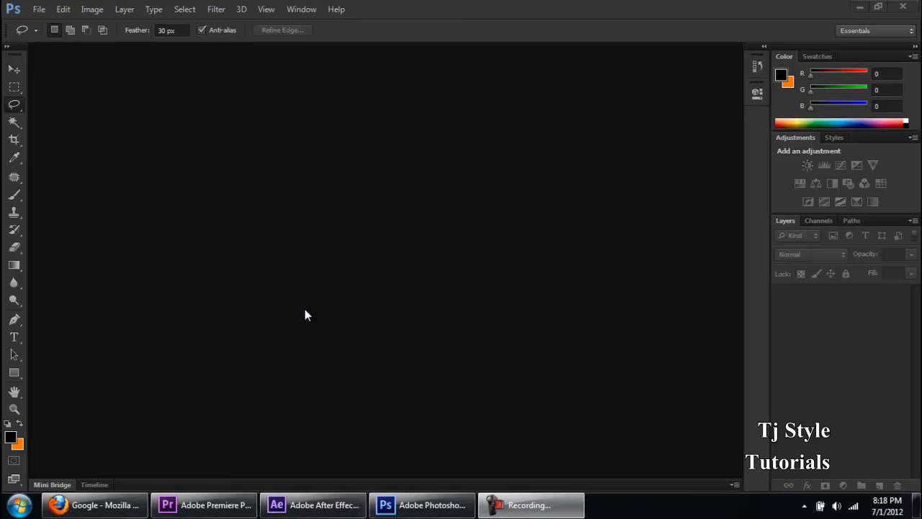
left_click(533, 504)
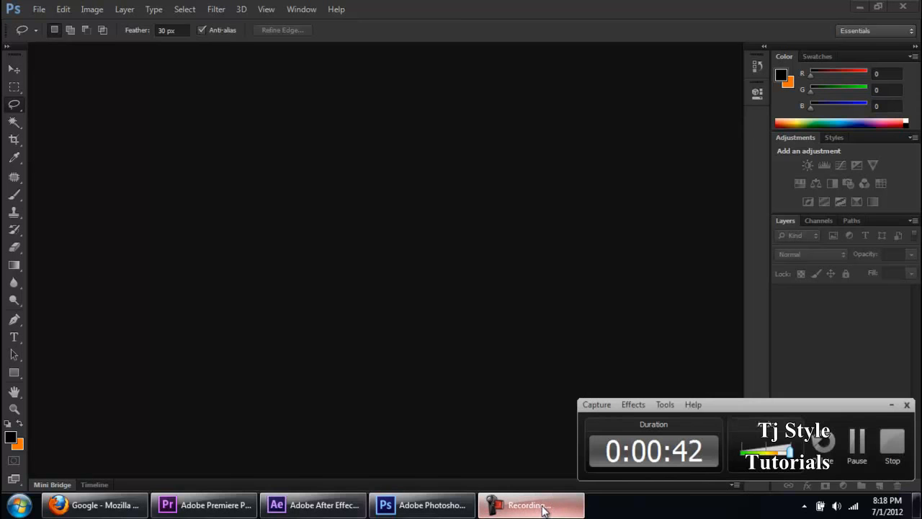
left_click(541, 498)
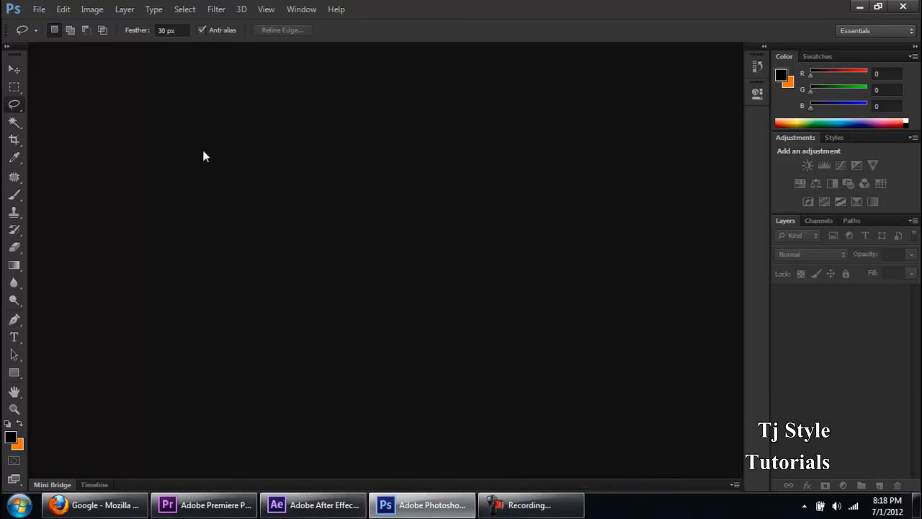
Open the images 550_11, 550_17, 550_27 and 550_53 together from the food folder
double_click(387, 186)
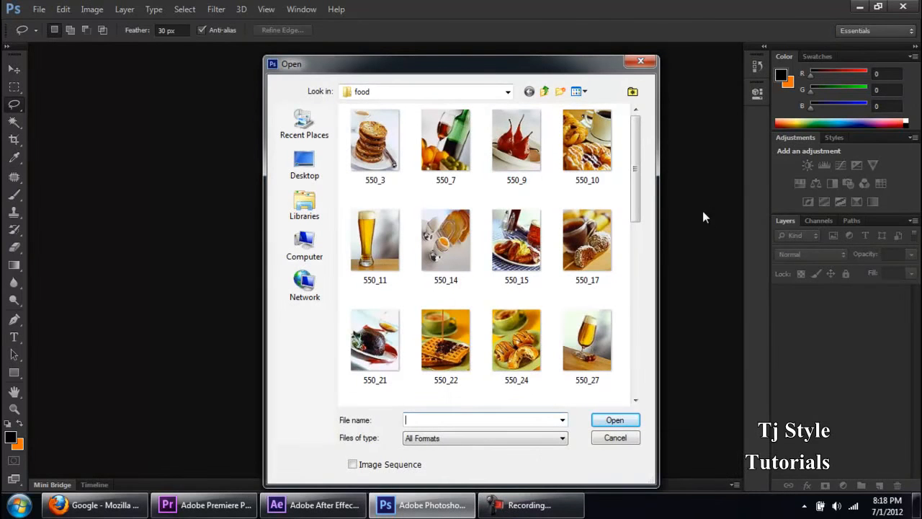
left_click(365, 286)
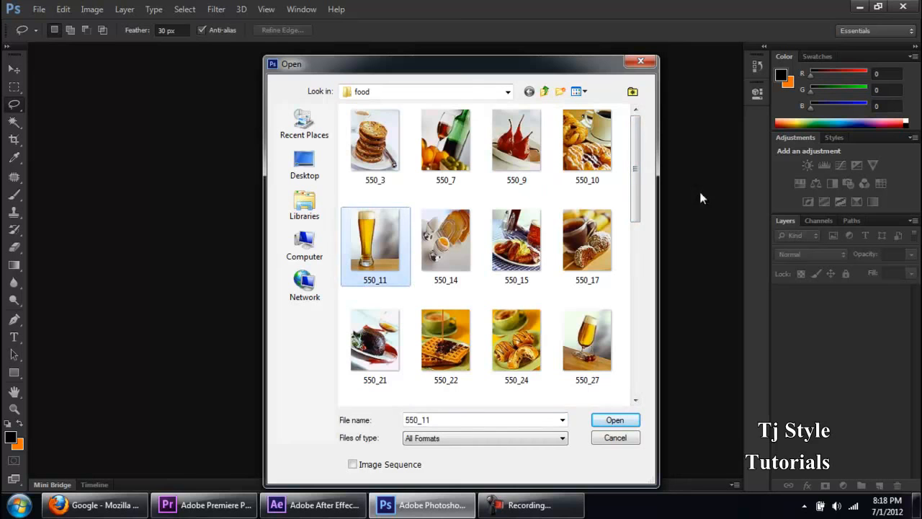
left_click(610, 239, "ctrl")
left_click_drag(639, 193, 638, 345)
left_click(569, 241, "ctrl")
left_click(517, 241, "ctrl")
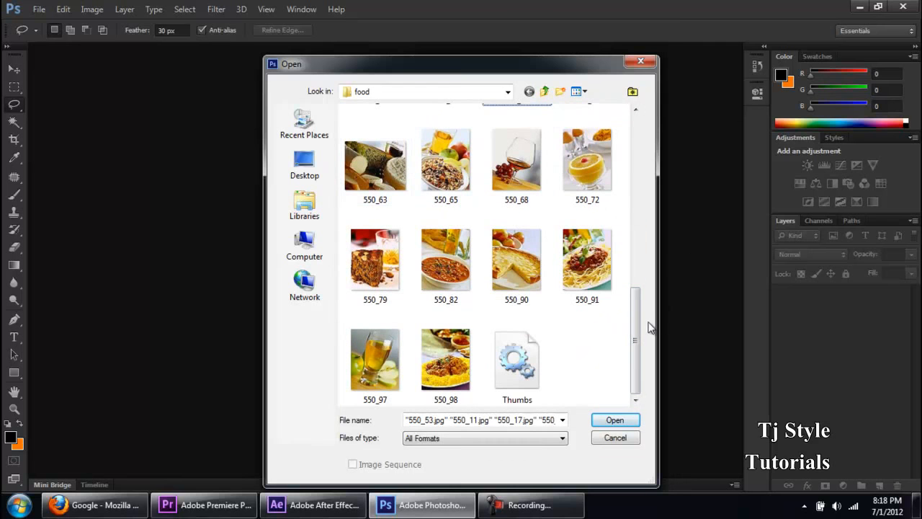
left_click_drag(632, 289, 640, 268)
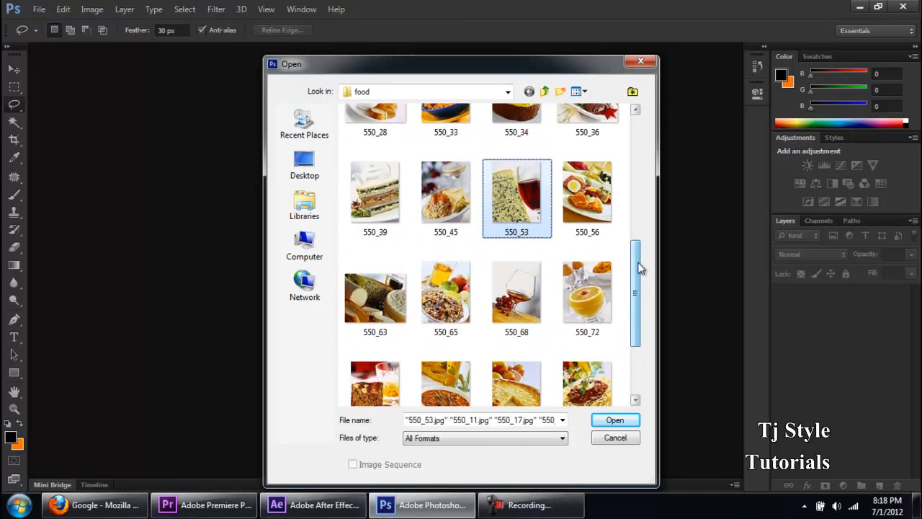
left_click(628, 419)
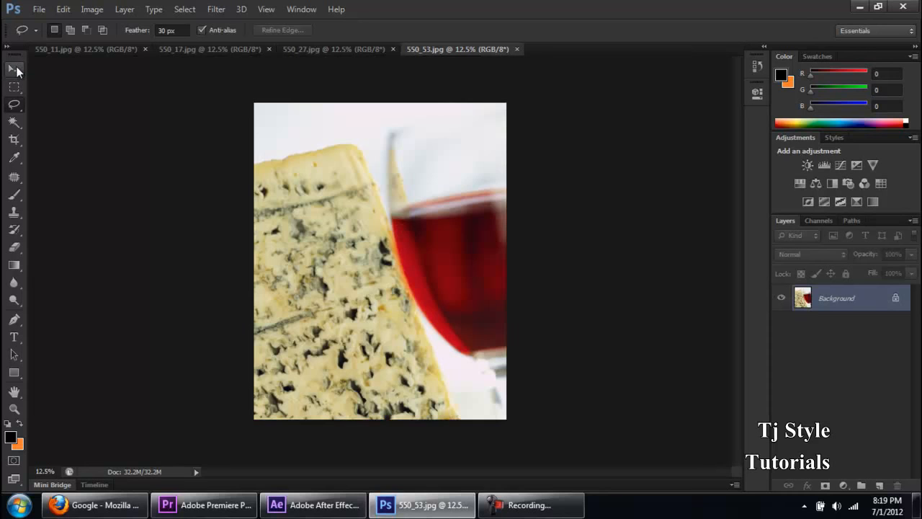
Activate the Move tool and apply Match All so every open image takes the view settings of 550_53.jpg
left_click(16, 69)
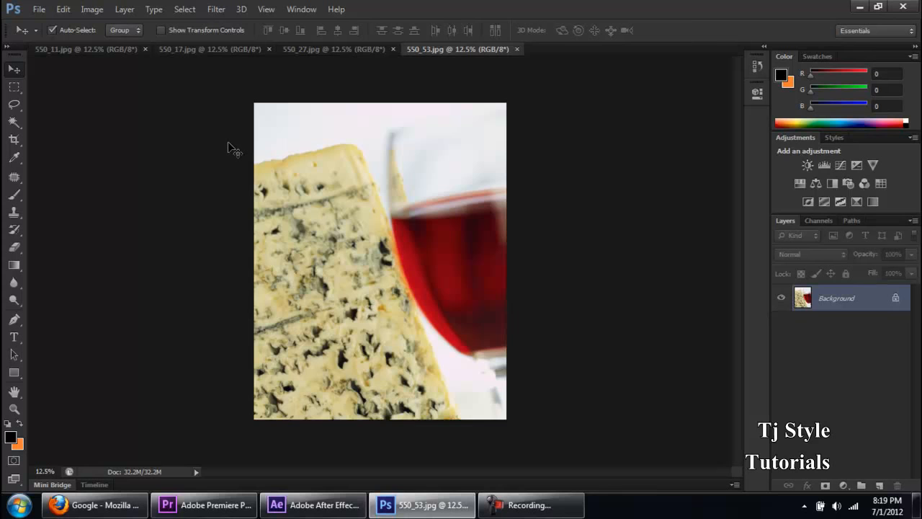
scroll(238, 141, "up", 1)
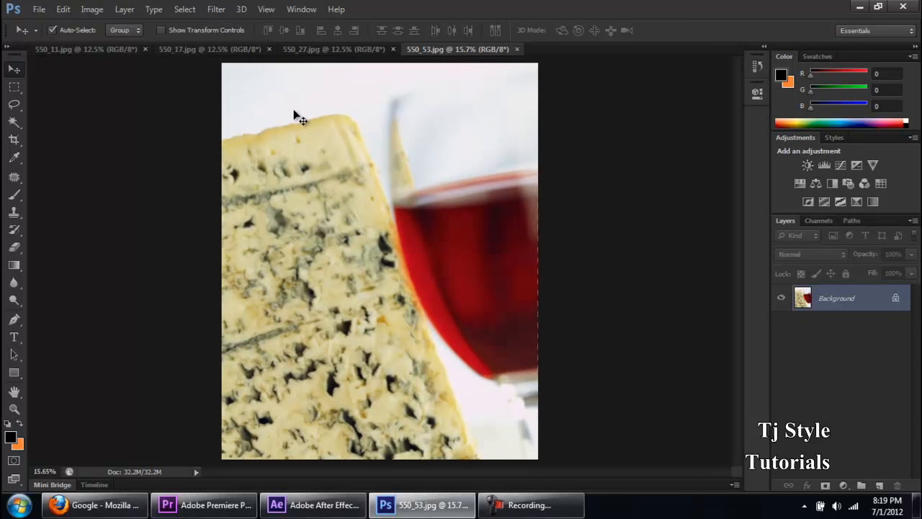
left_click(294, 13)
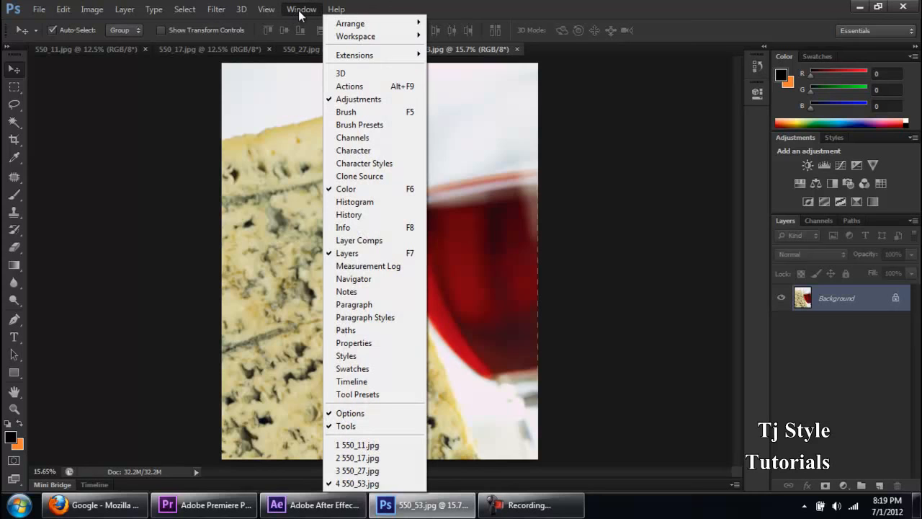
mouse_move(360, 26)
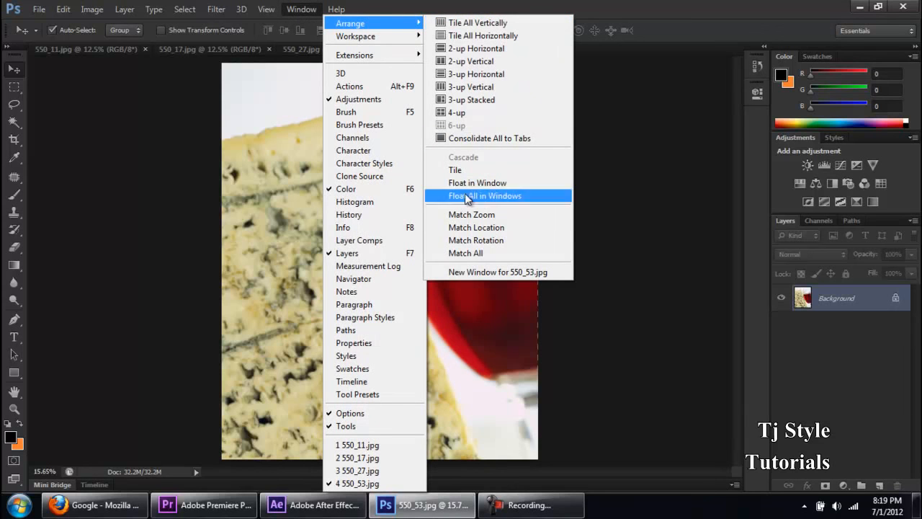
left_click(464, 254)
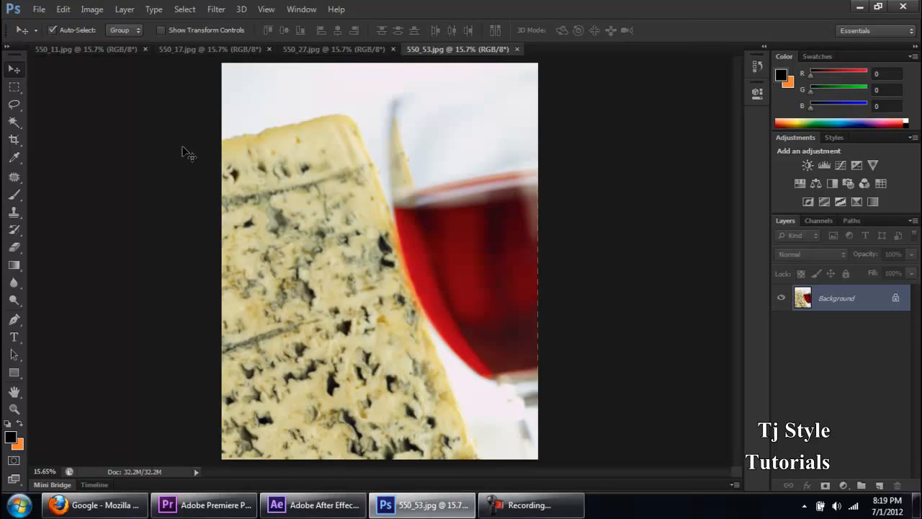
left_click(505, 504)
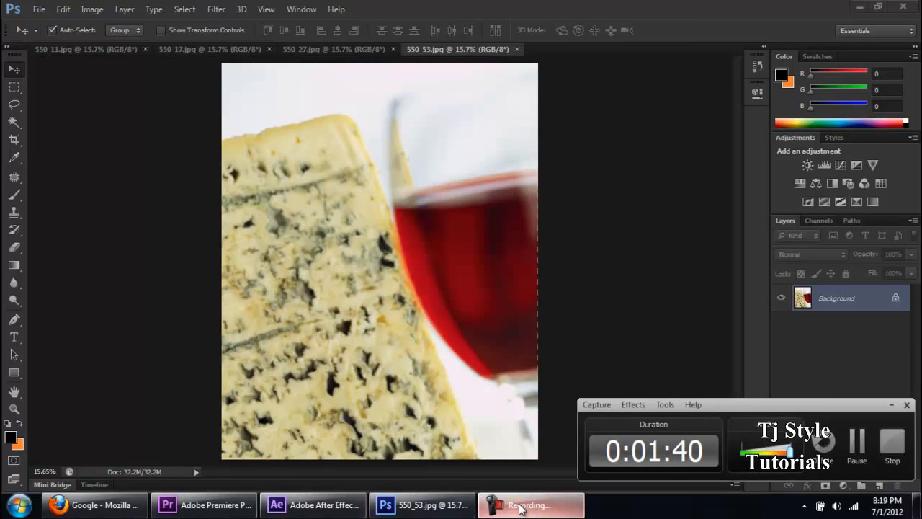
left_click(521, 506)
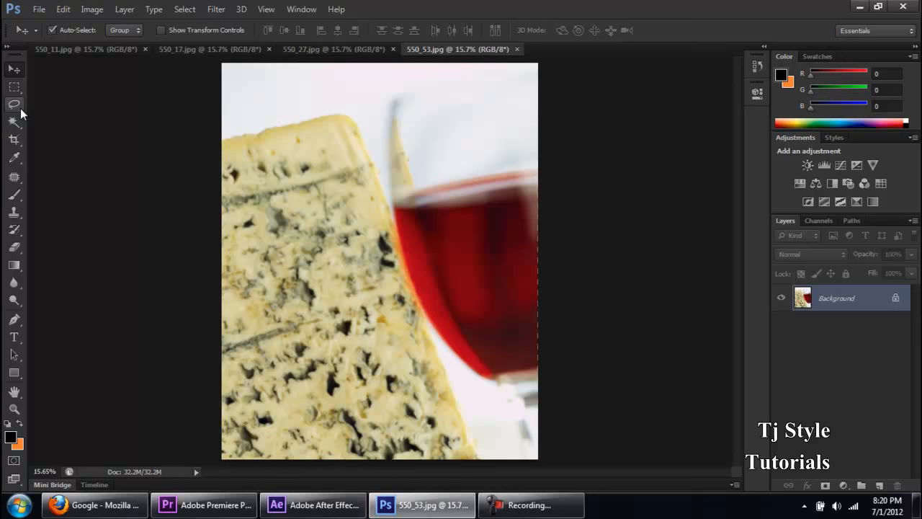
left_click(530, 505)
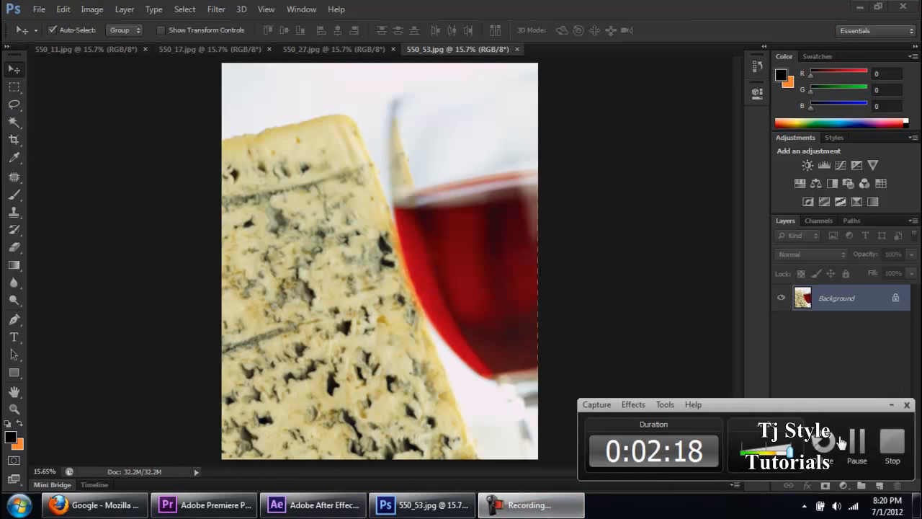
left_click(854, 439)
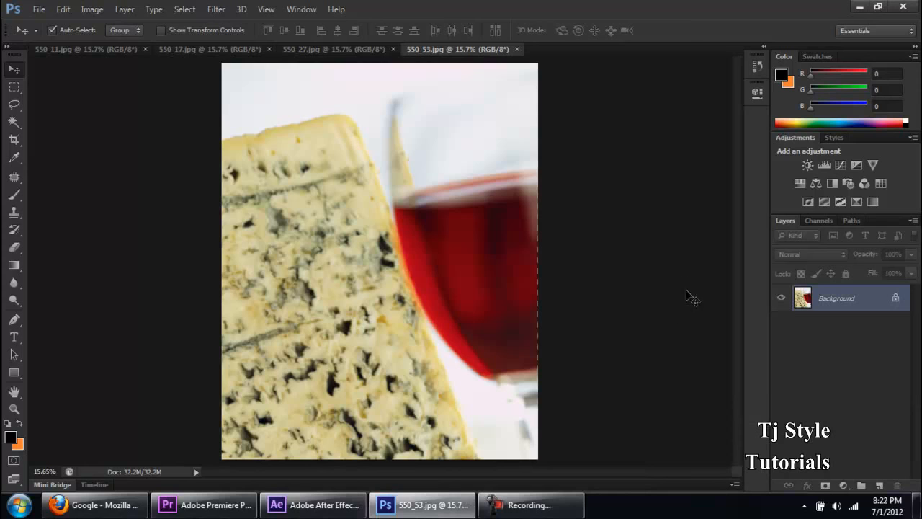
left_click(16, 91)
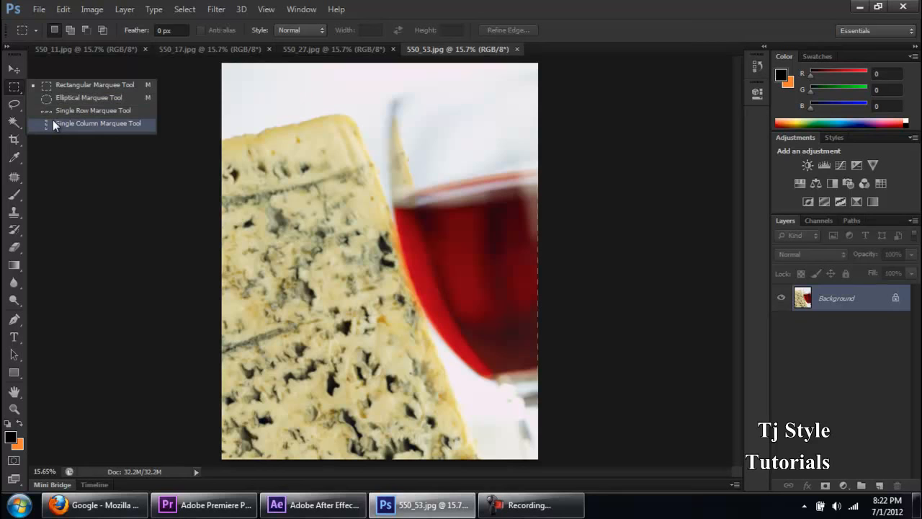
left_click(529, 504)
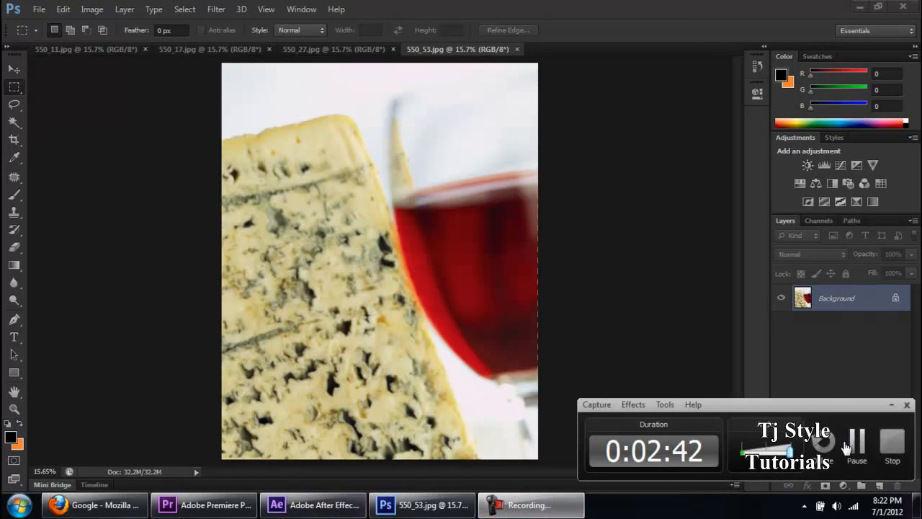
left_click(826, 451)
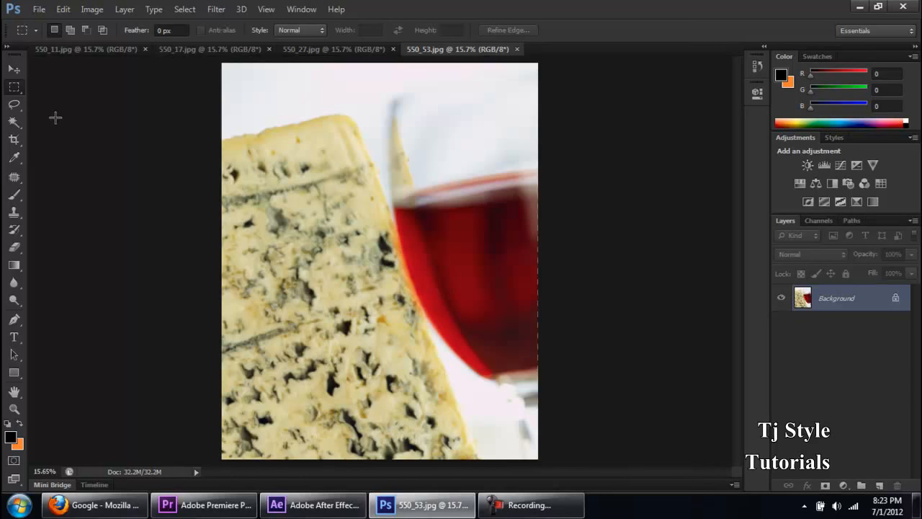
Look through the marquee and lasso tool variants, and switch from the Magic Wand to the Quick Selection tool
right_click(19, 90)
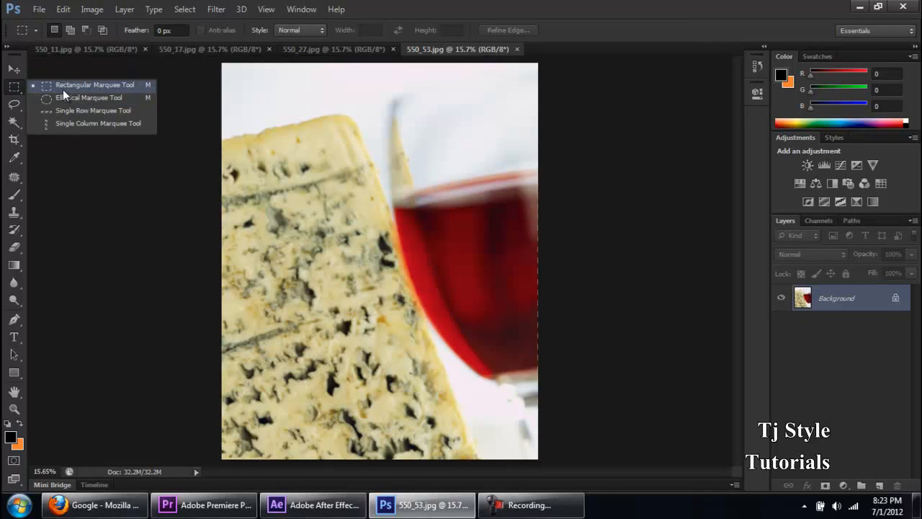
left_click(15, 71)
left_click(15, 105)
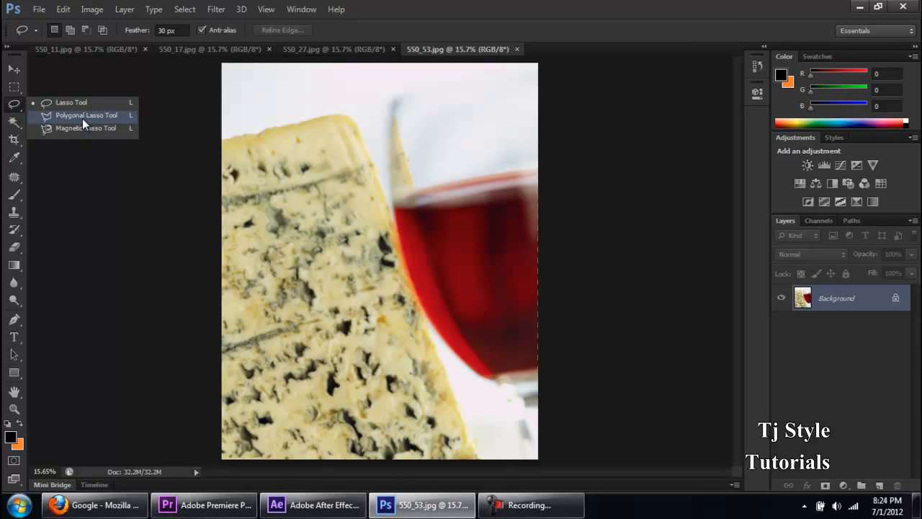
left_click(14, 69)
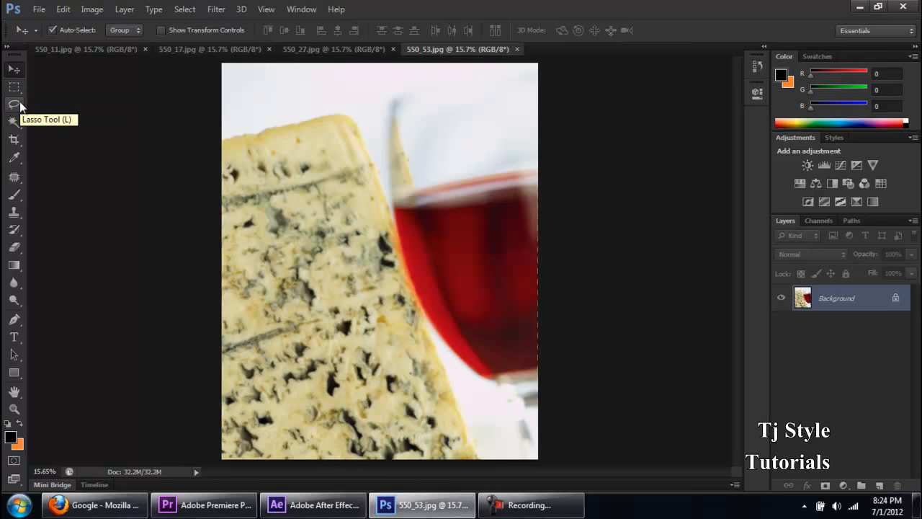
left_click_drag(19, 122, 47, 128)
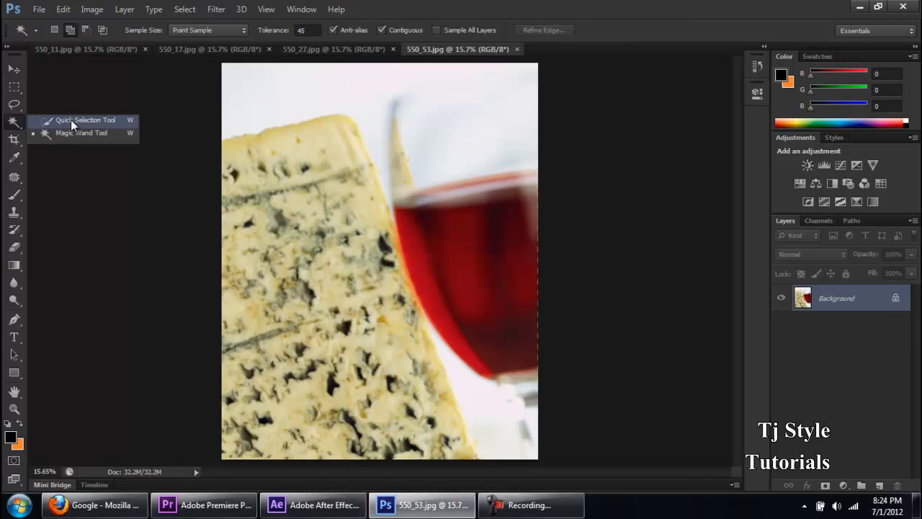
left_click(71, 120)
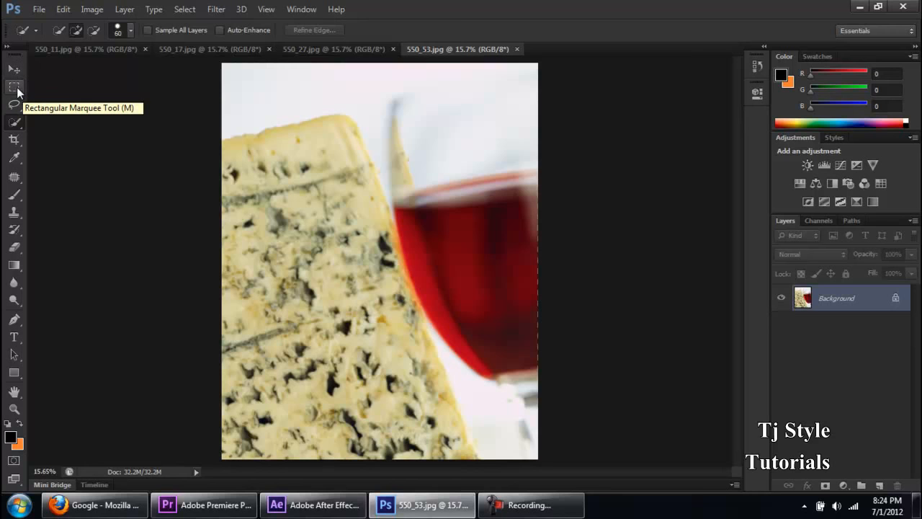
Select most of the 550_53.jpg image with the Rectangular Marquee tool, leaving a narrow margin on all sides
left_click(18, 92)
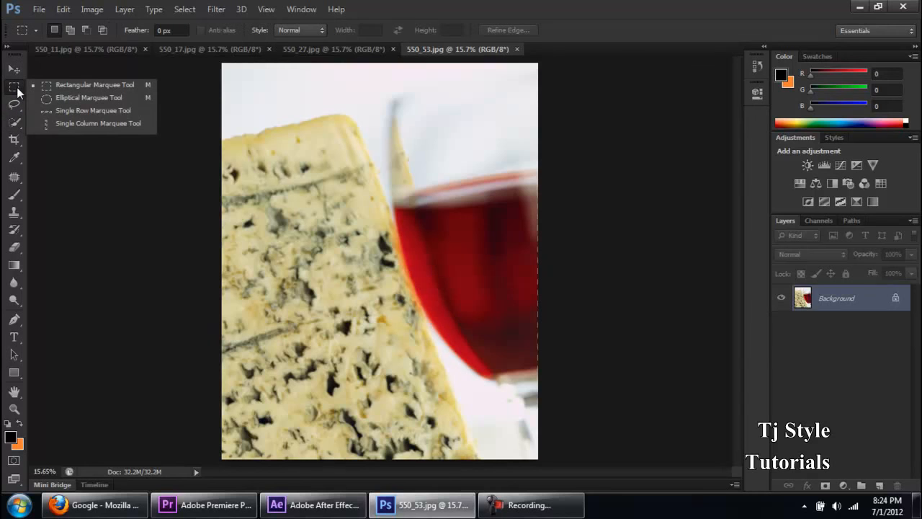
left_click(91, 86)
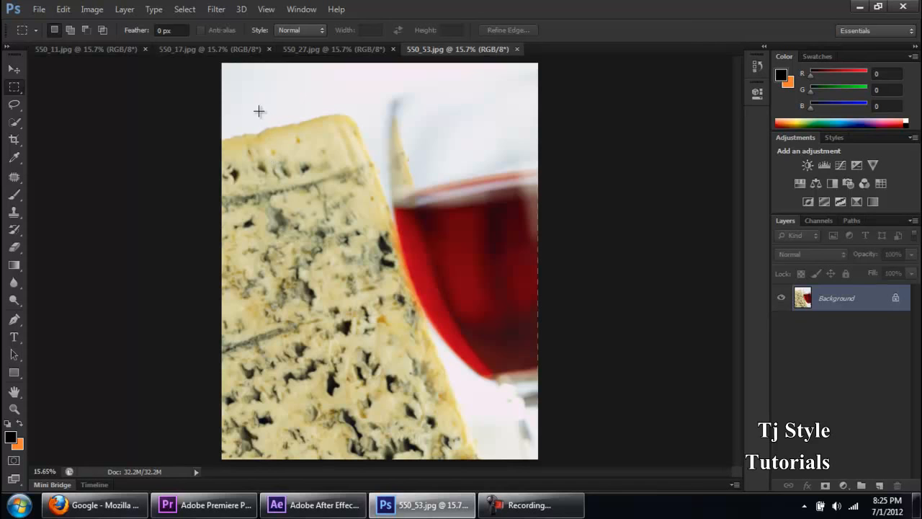
left_click_drag(242, 86, 520, 429)
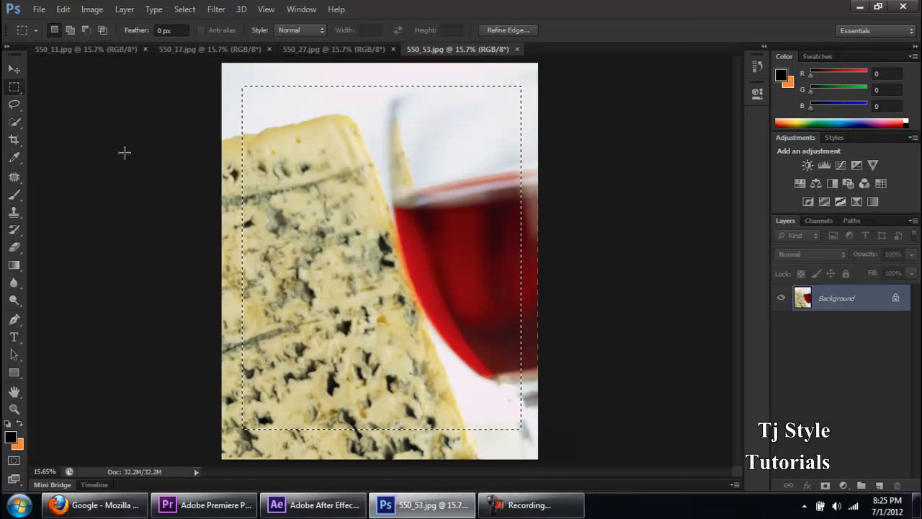
Create a 12 × 6 inch RGB document at 72 pixels/inch with a white background, and fill it with black
key("ctrl+n")
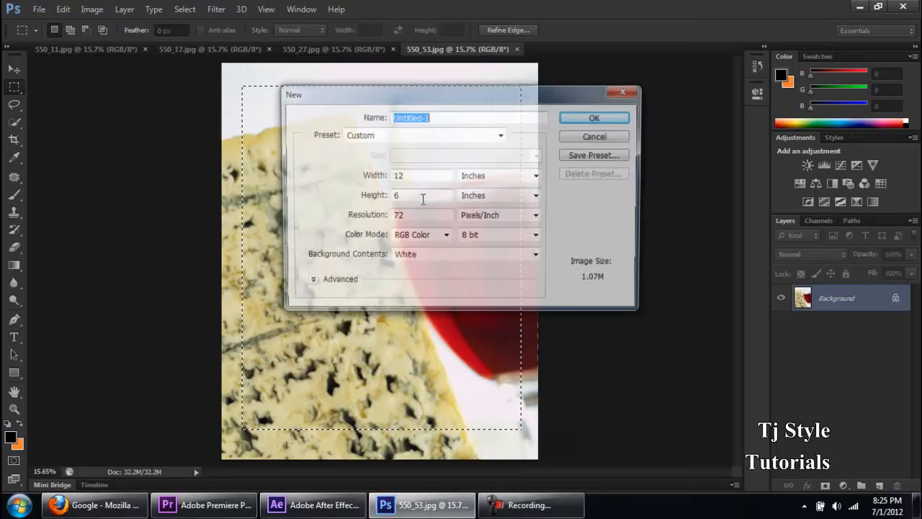
left_click(444, 136)
left_click(529, 255)
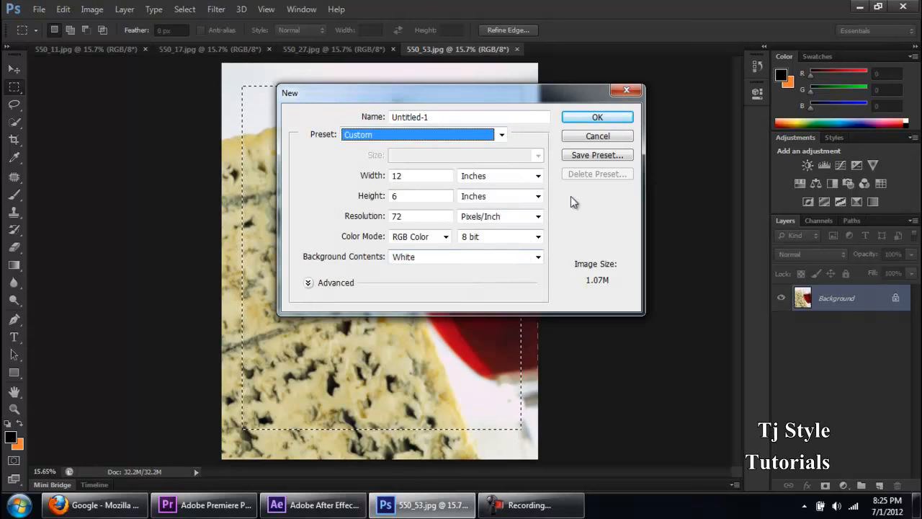
left_click(589, 119)
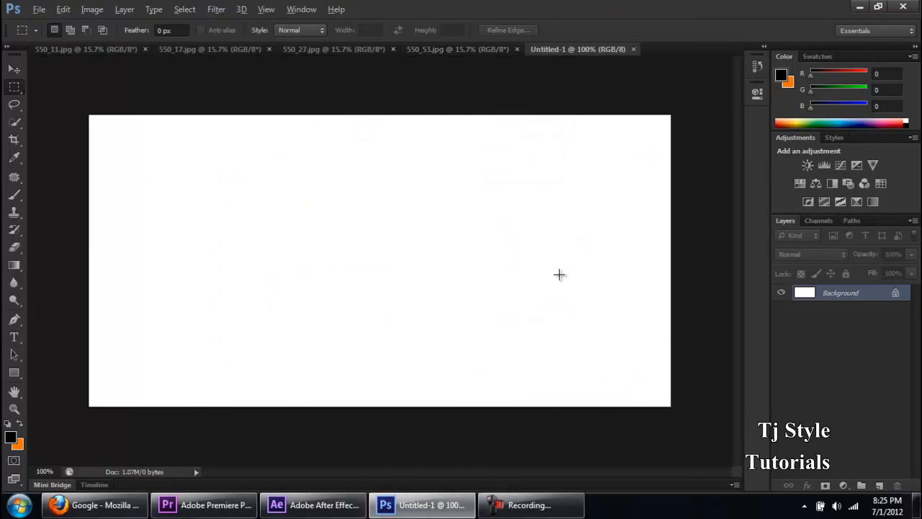
key("alt+BackSpace")
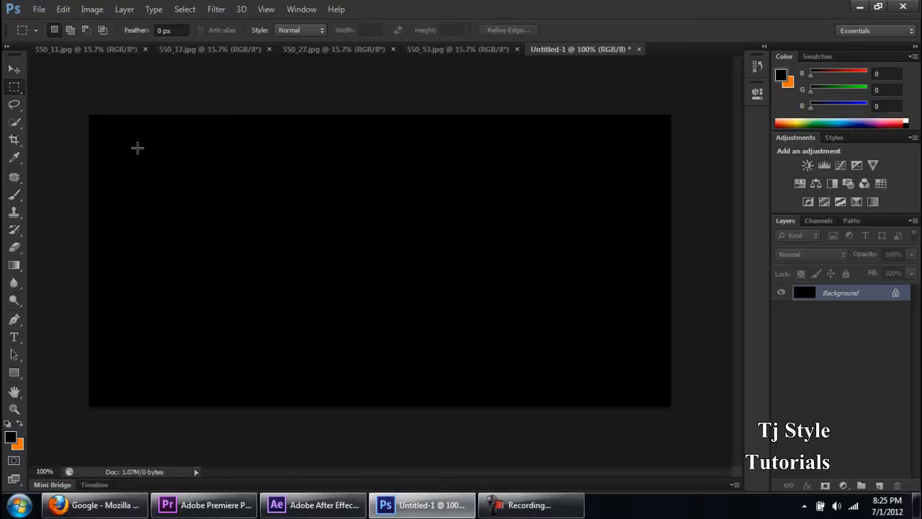
Draw three large trial rectangular marquee selections across the black canvas, deselecting each one
left_click_drag(135, 142, 611, 360)
left_click(265, 286)
left_click_drag(108, 132, 650, 385)
left_click(487, 279)
left_click_drag(106, 142, 668, 387)
left_click(550, 132)
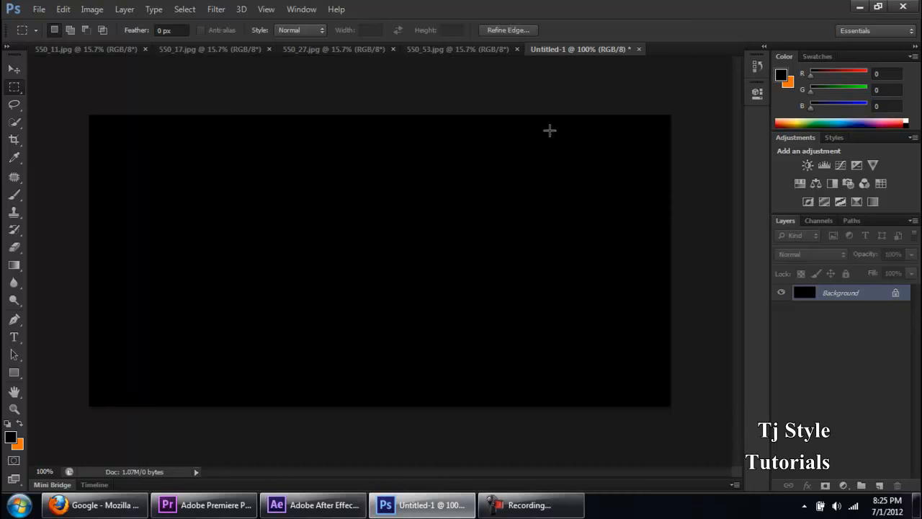
left_click(558, 509)
left_click(559, 508)
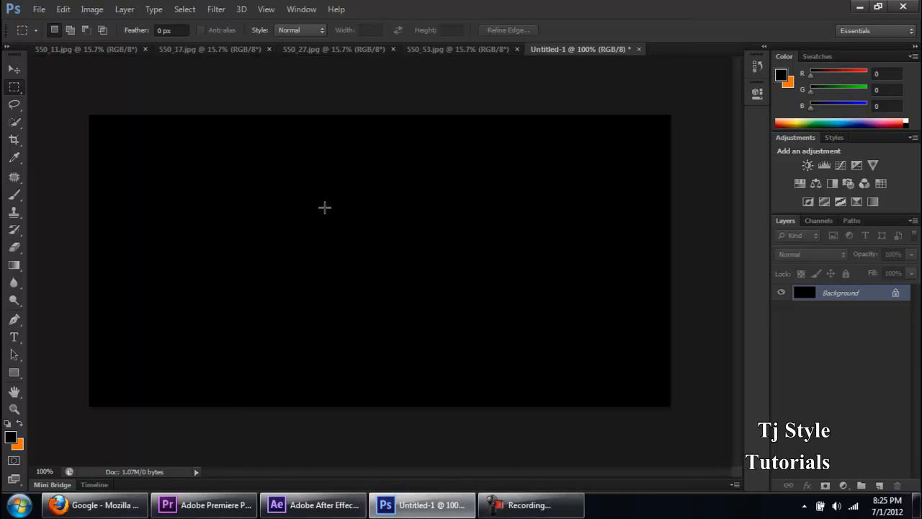
Draw a square marquee selection left of the canvas centre and add two overlapping rectangles above and beside it to form one outline
left_click_drag(351, 217, 181, 323)
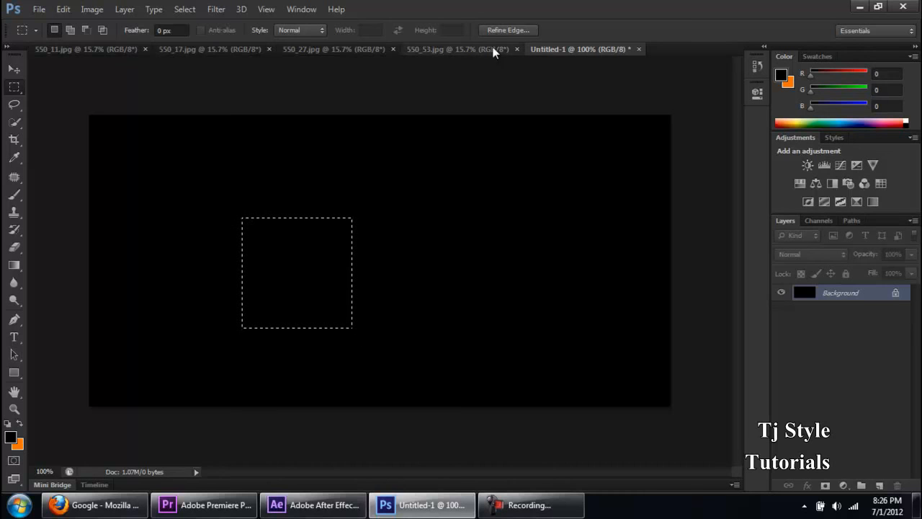
right_click(14, 90)
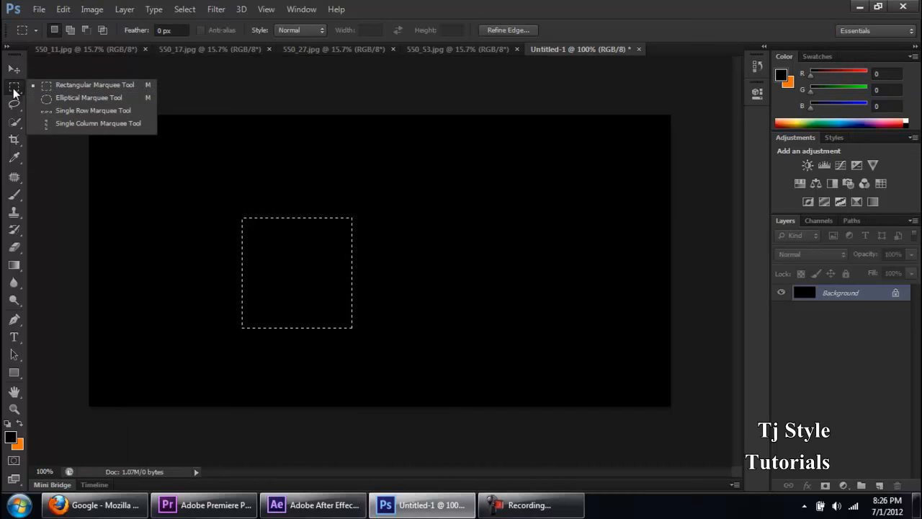
left_click(114, 86)
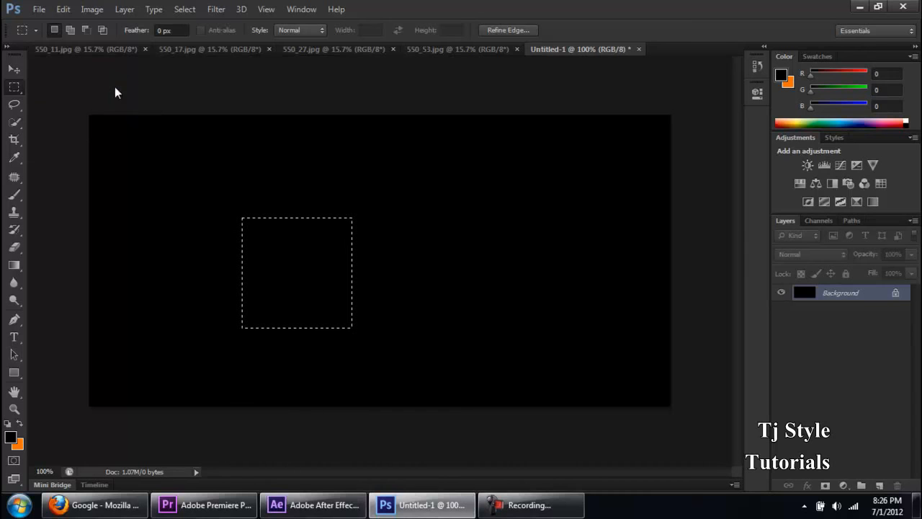
left_click(70, 30)
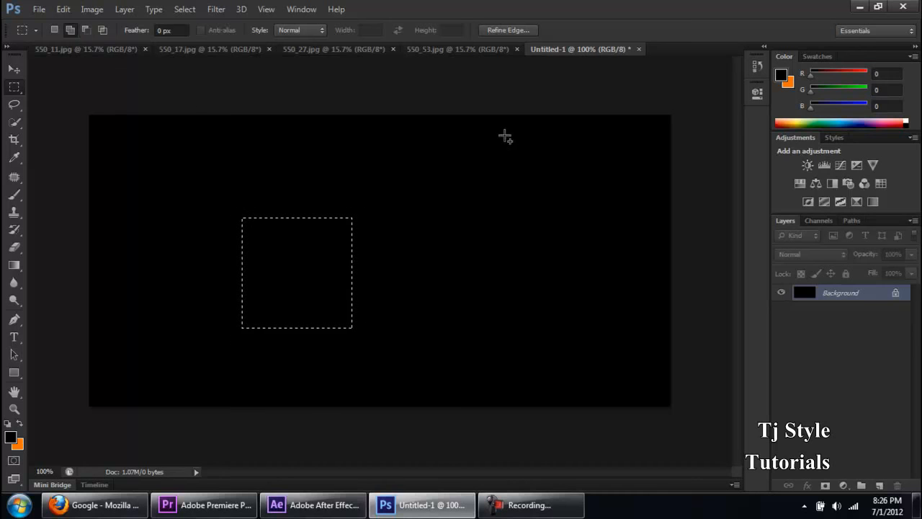
left_click_drag(541, 152, 412, 268)
left_click_drag(260, 129, 456, 256)
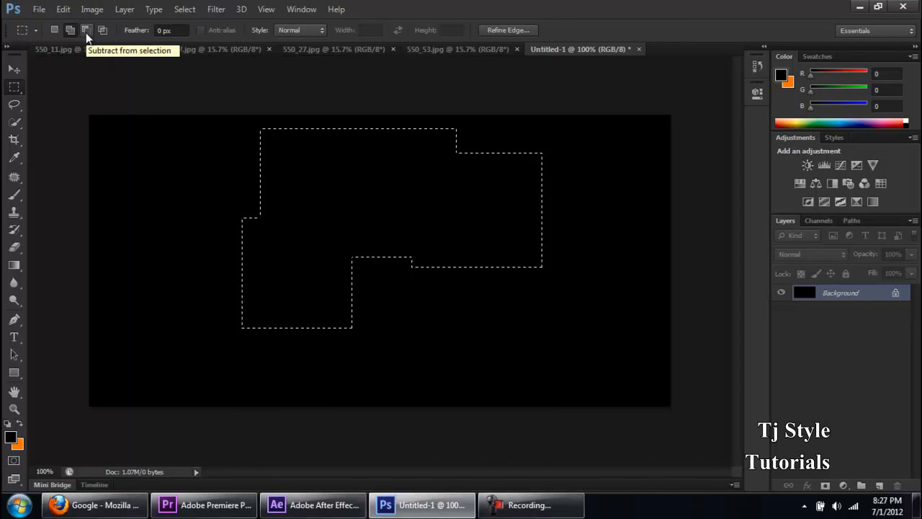
Subtract a rectangular area from the lower-right corner of the combined selection
left_click_drag(561, 349, 473, 289)
left_click_drag(436, 253, 485, 215)
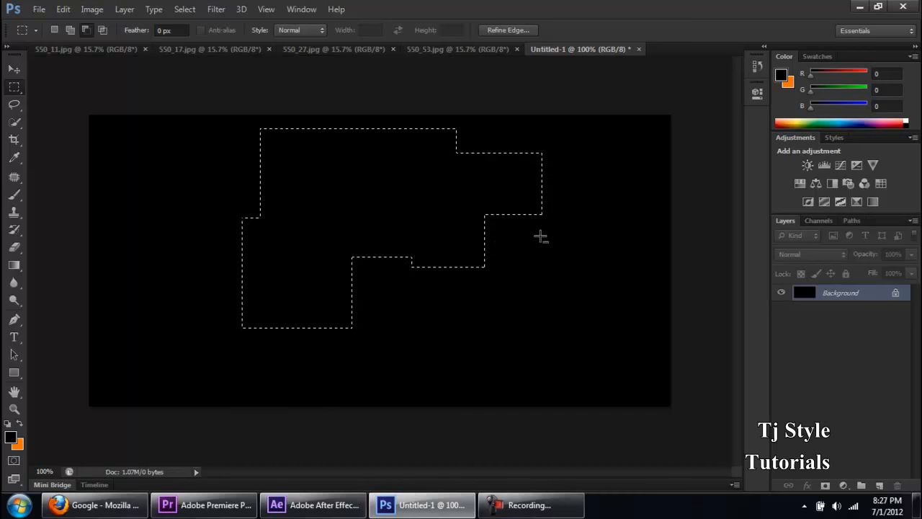
left_click(529, 505)
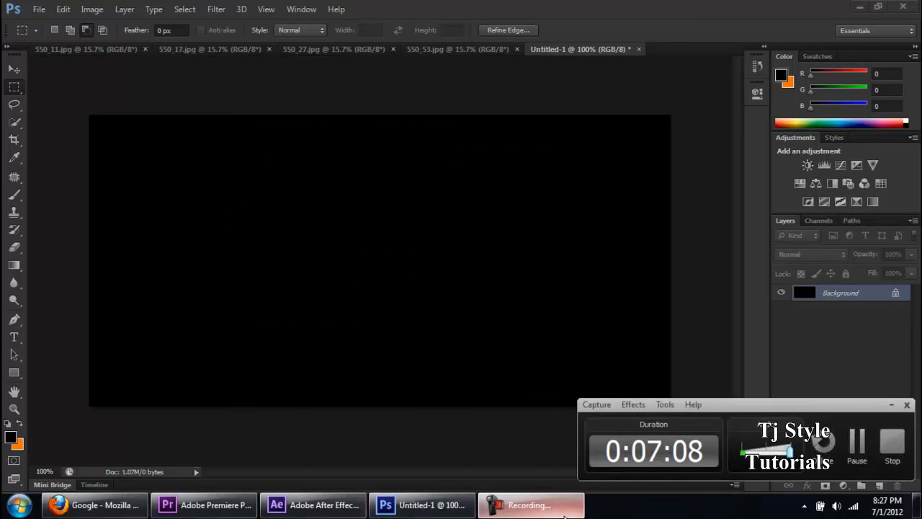
left_click(530, 504)
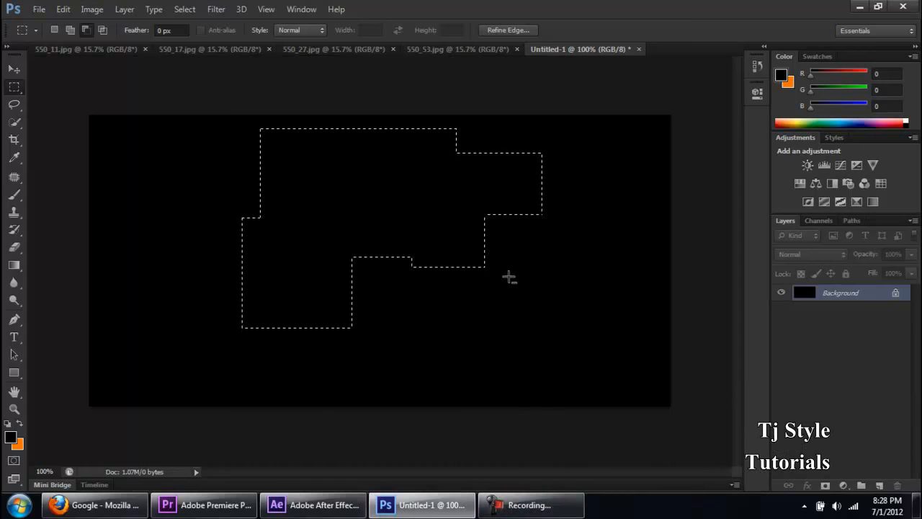
Trim the selection by intersecting it with several overlapping rectangles, and finally deselect it
left_click(101, 28)
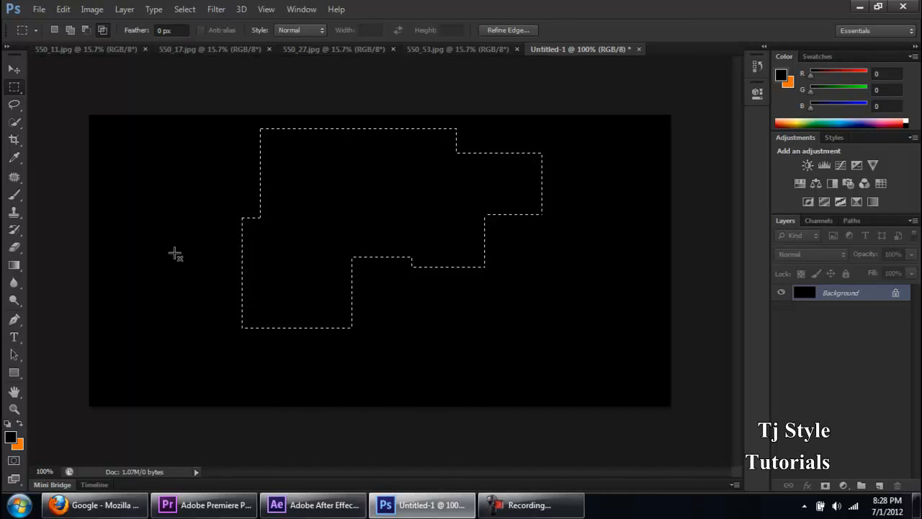
left_click_drag(300, 254, 617, 300)
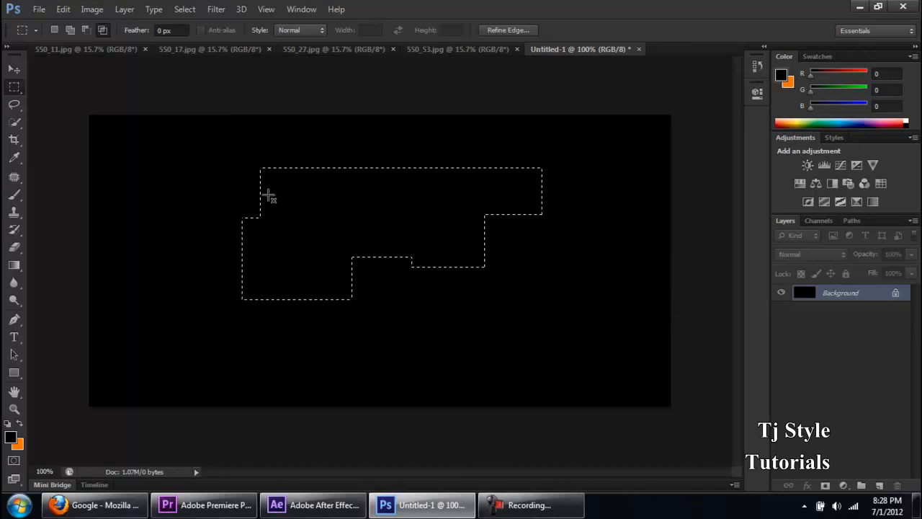
left_click_drag(156, 161, 587, 292)
left_click_drag(444, 383, 285, 224)
left_click_drag(209, 171, 317, 241)
left_click(151, 210)
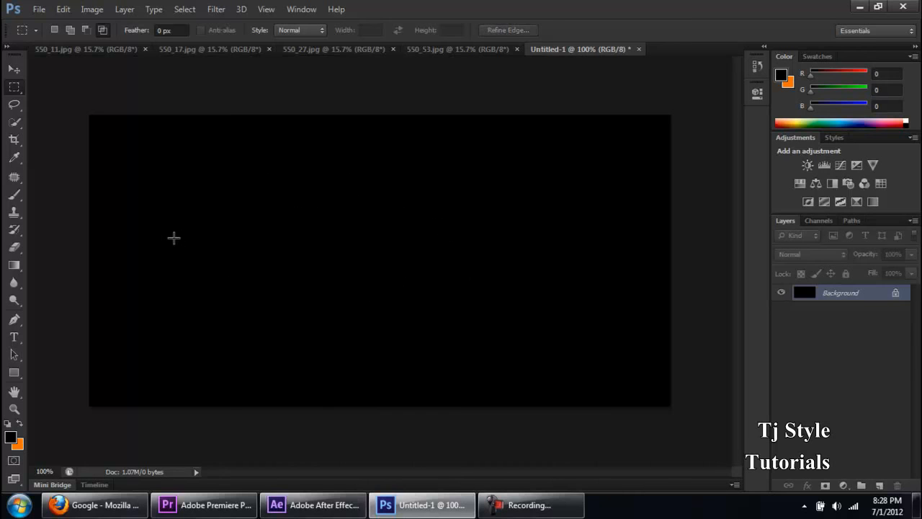
Draw a large circular selection mid-canvas with the Elliptical Marquee tool, and replace it with a similar circle in the canvas's left half
right_click(18, 90)
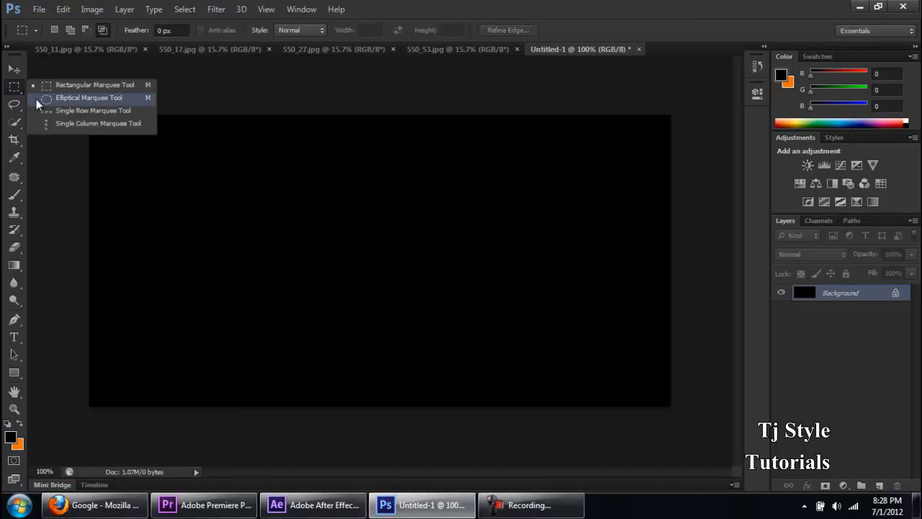
left_click(74, 102)
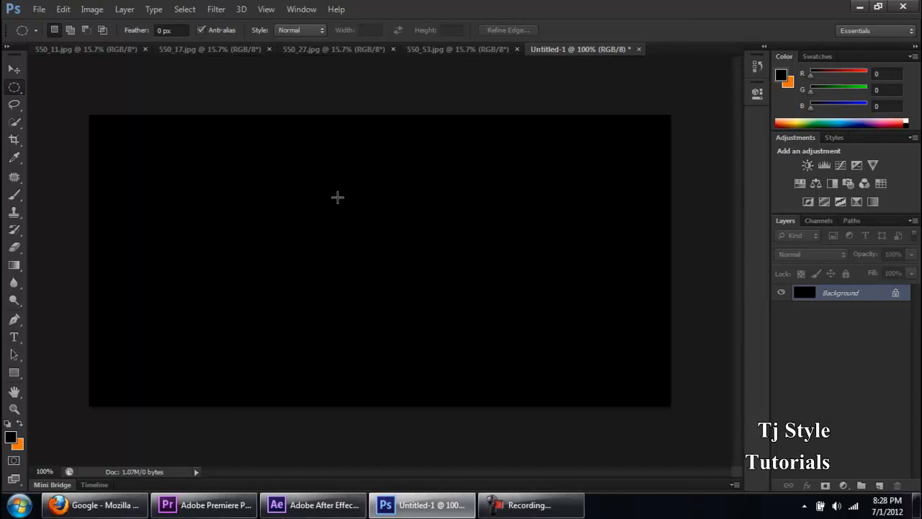
left_click_drag(232, 147, 460, 371)
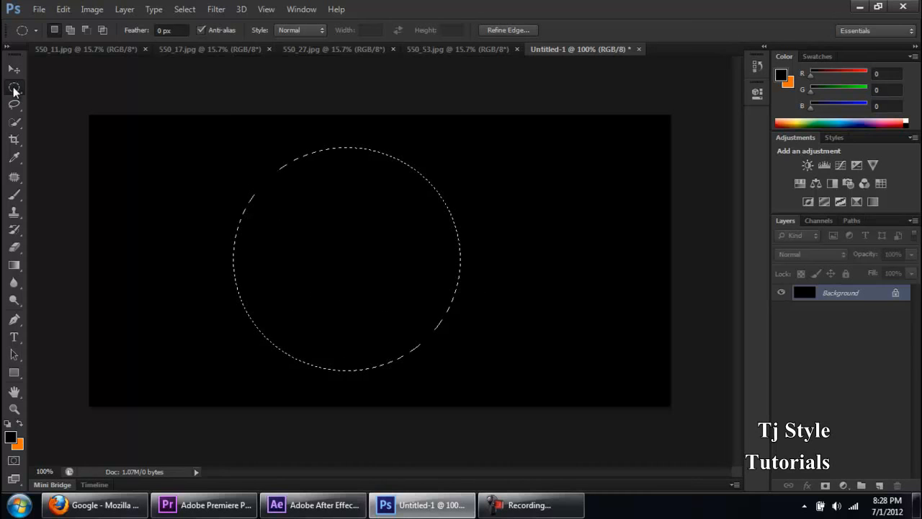
left_click(14, 89)
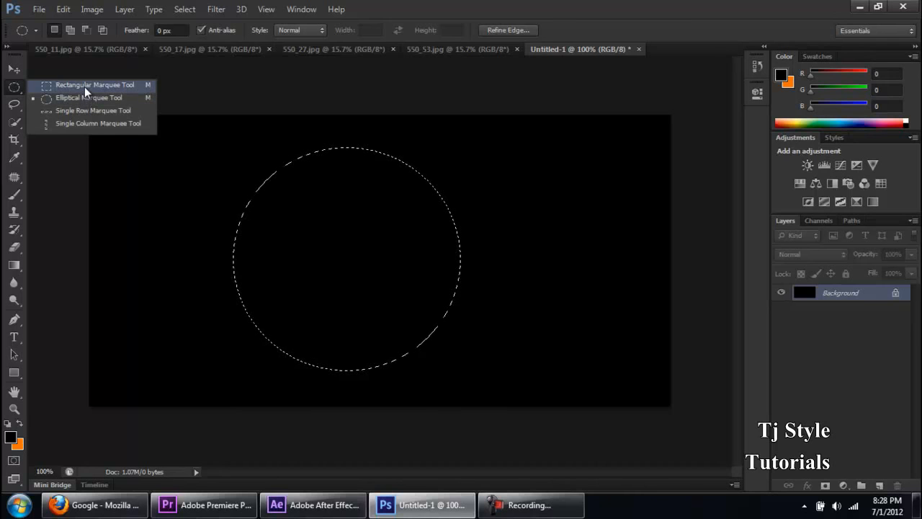
left_click(523, 505)
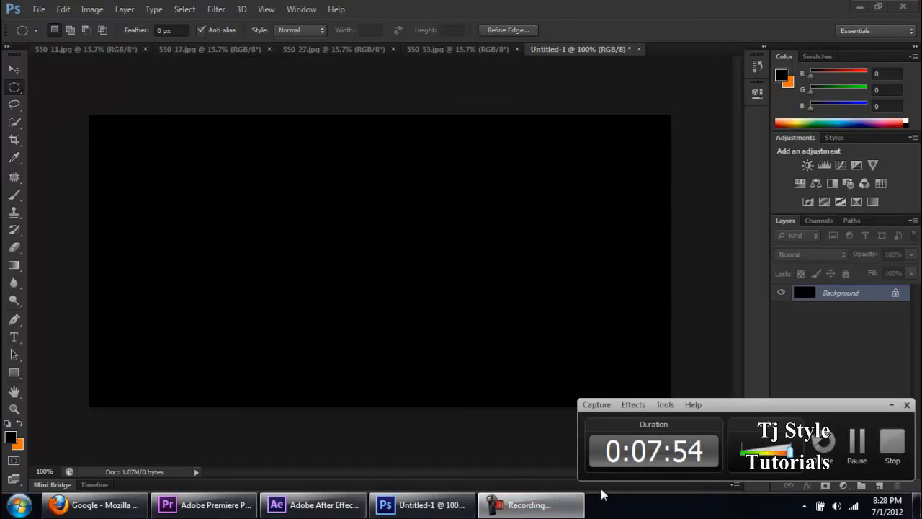
left_click(529, 505)
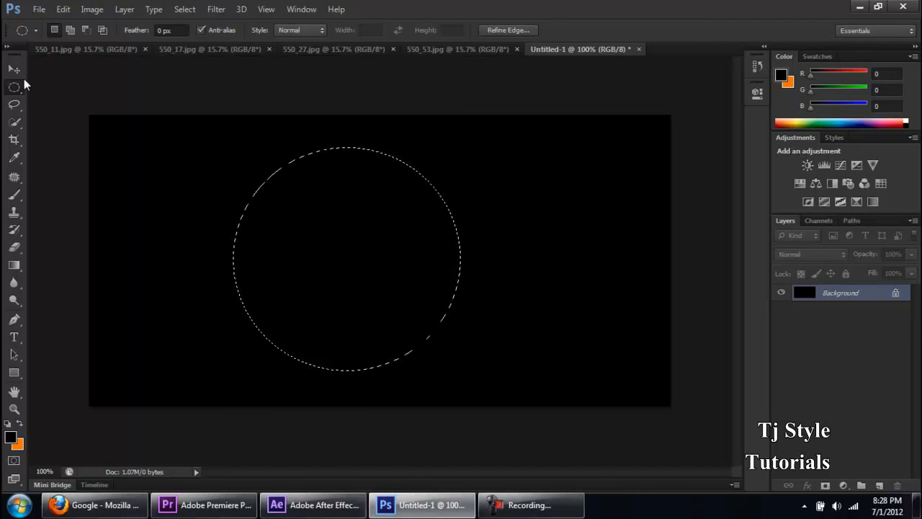
left_click_drag(144, 159, 363, 373)
Try moving the circle's pixels to the canvas's right half with the Move tool, and undo the move
left_click(14, 68)
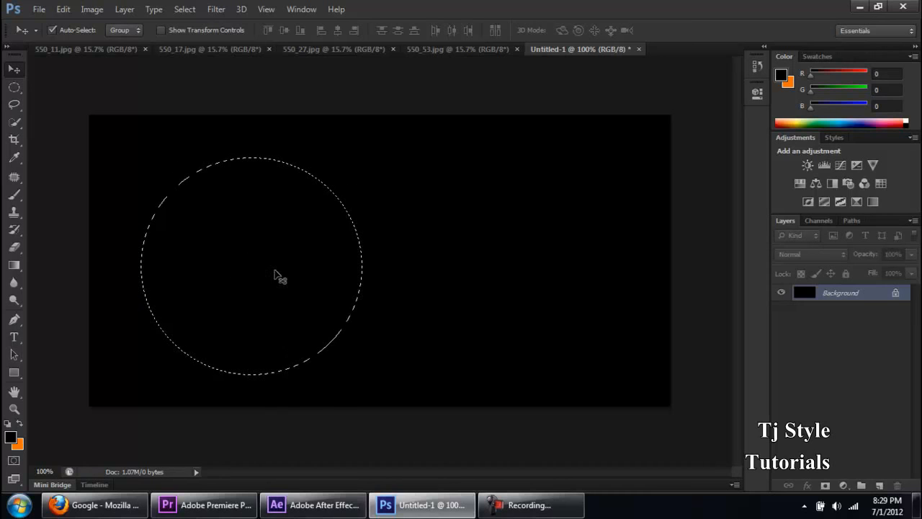
left_click_drag(275, 271, 506, 275)
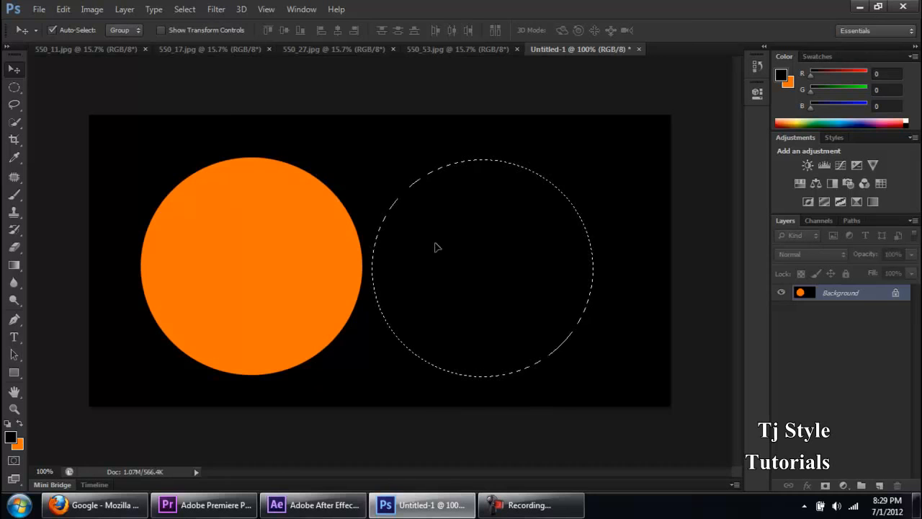
key("ctrl+alt+z")
key("ctrl+alt+z")
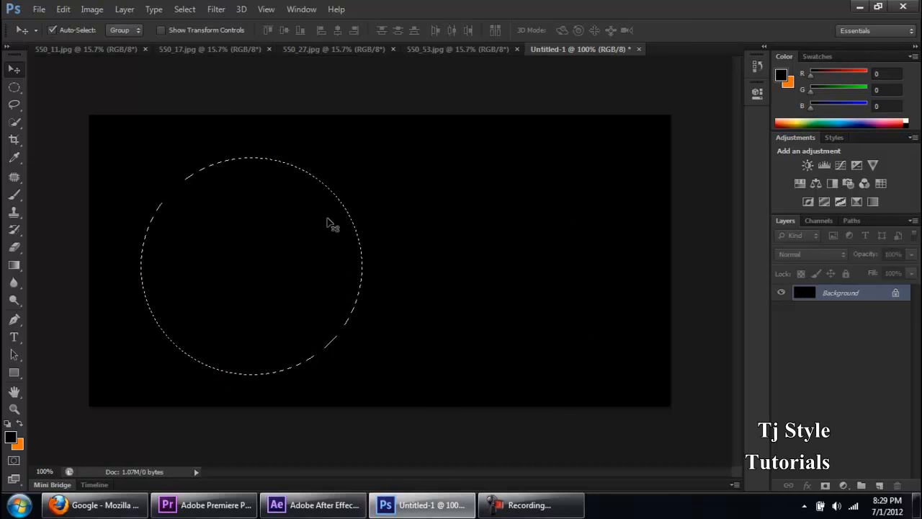
Reposition only the circular selection outline to the middle of the canvas using the Elliptical Marquee tool
left_click(13, 92)
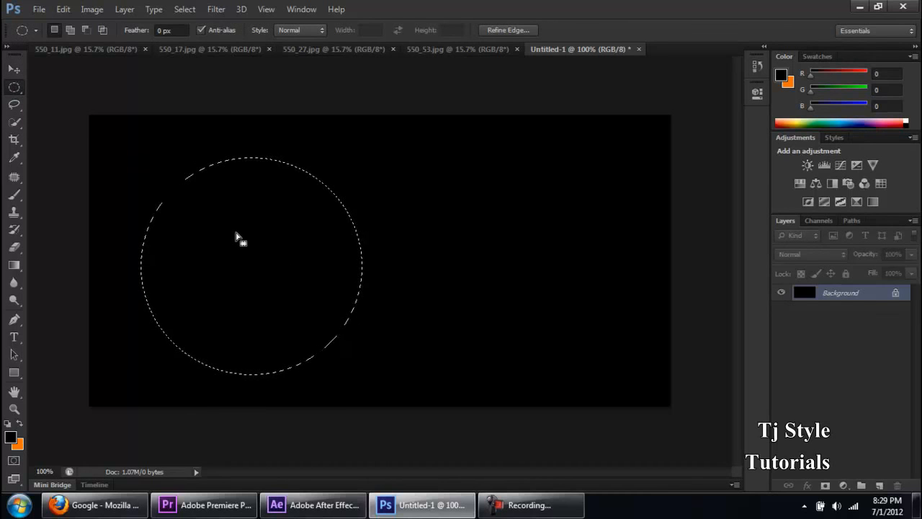
left_click_drag(260, 278, 353, 265)
left_click(533, 508)
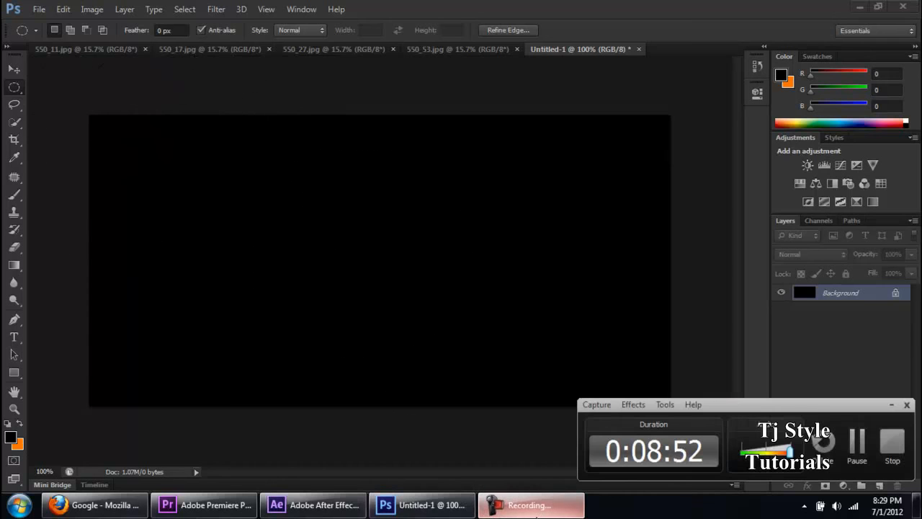
left_click(536, 512)
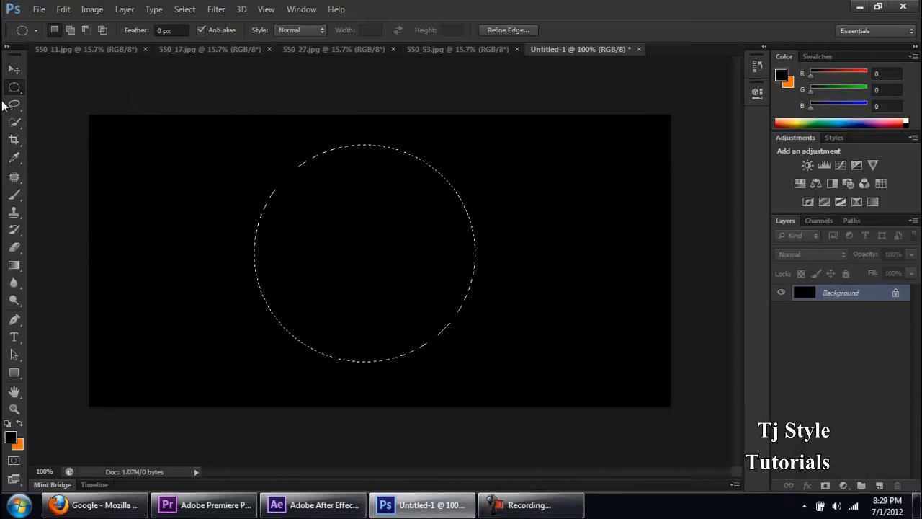
right_click(11, 89)
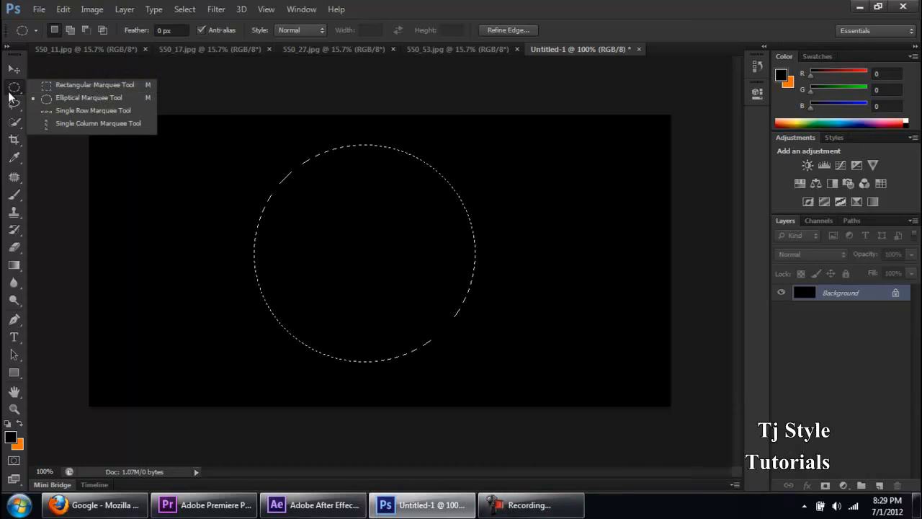
left_click(110, 101)
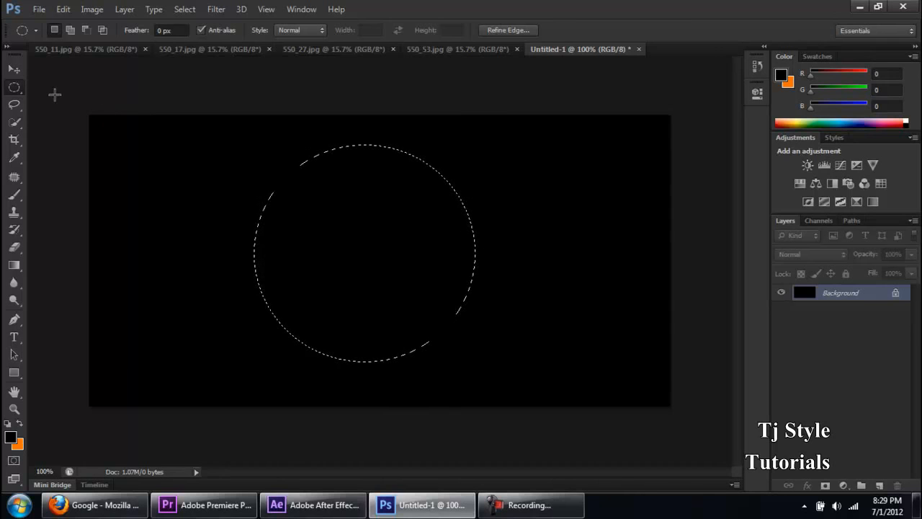
left_click(70, 30)
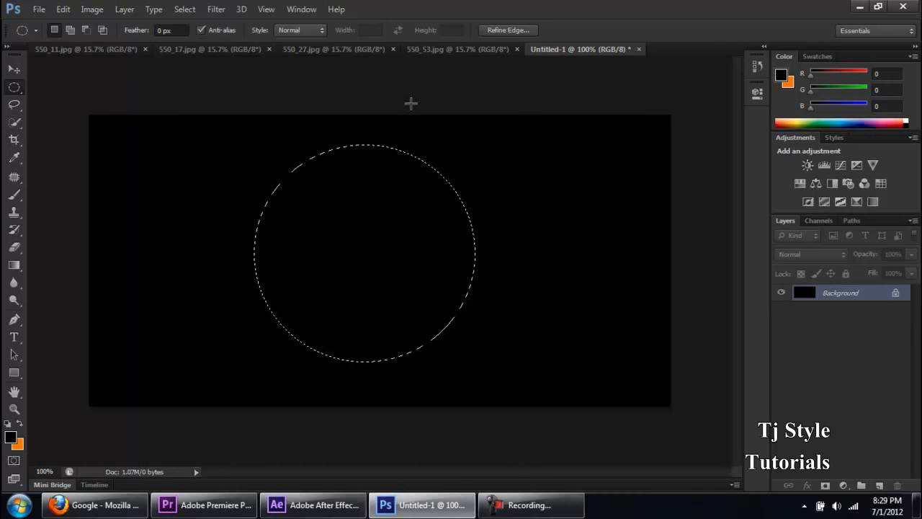
Switch to the 550_27.jpg image, draw an elliptical selection around the two cherries, and shift its outline slightly upward
left_click(446, 52)
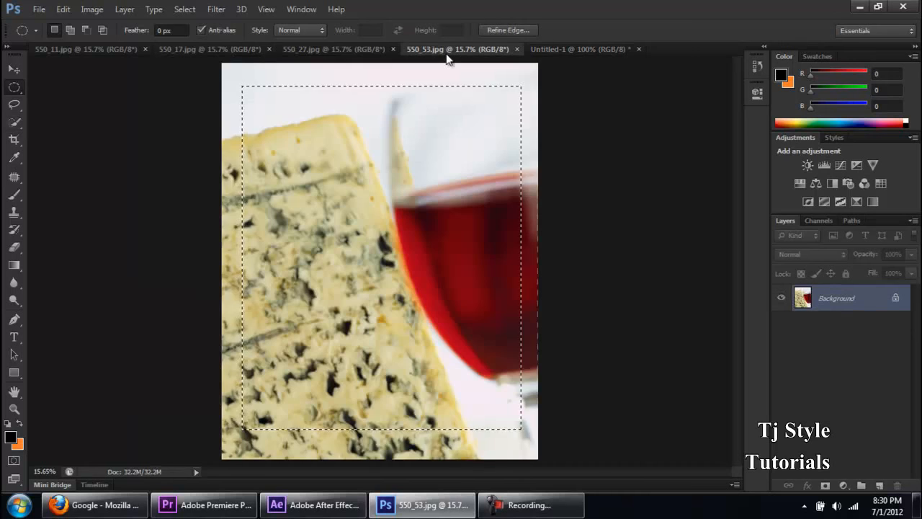
left_click(207, 49)
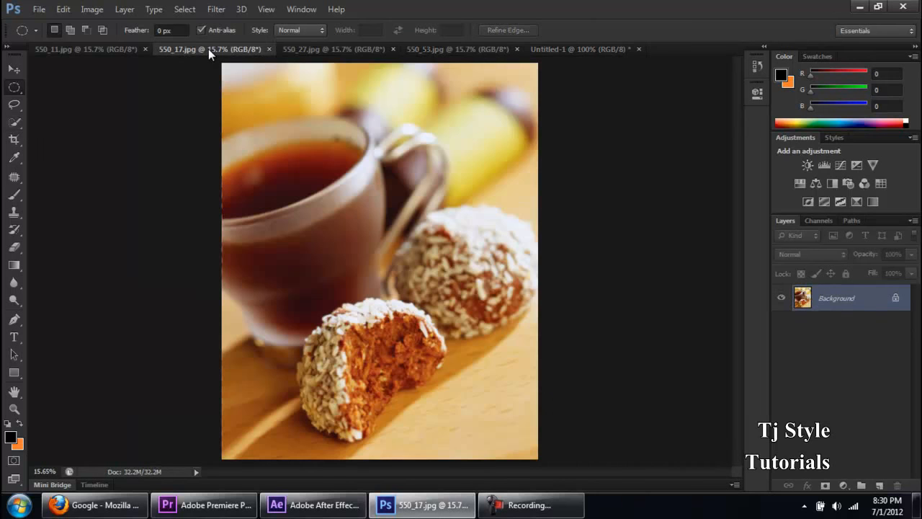
left_click(124, 49)
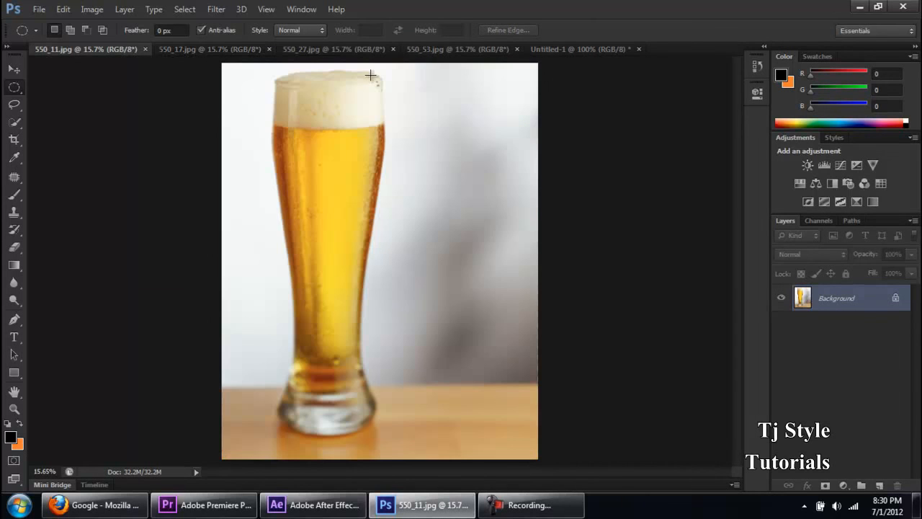
left_click(339, 50)
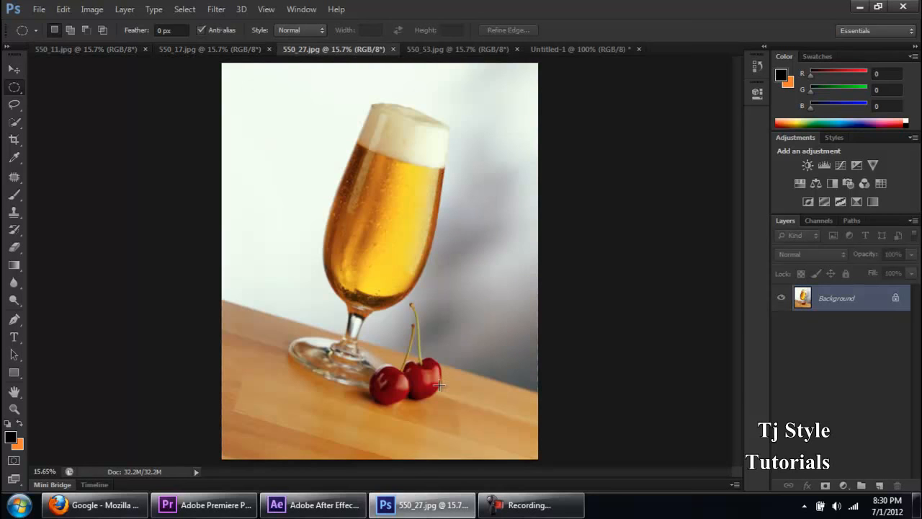
left_click_drag(326, 312, 481, 433)
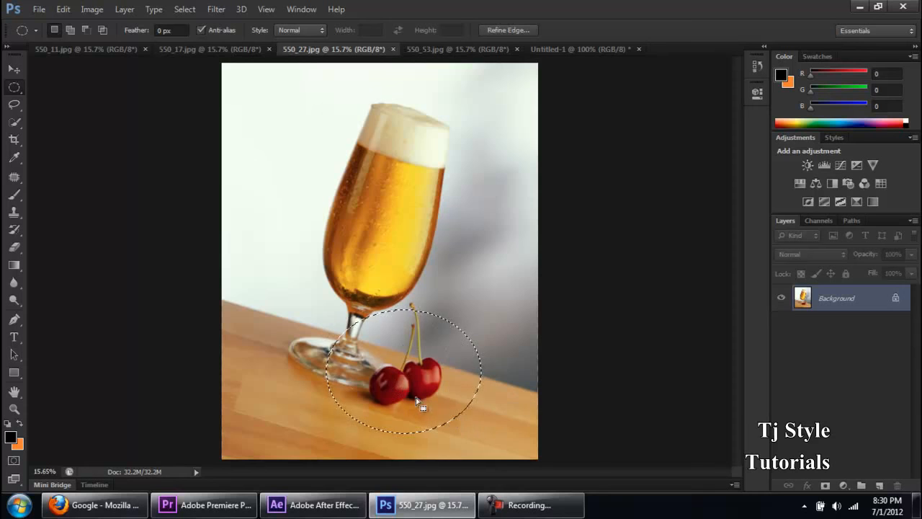
left_click_drag(435, 392, 430, 342)
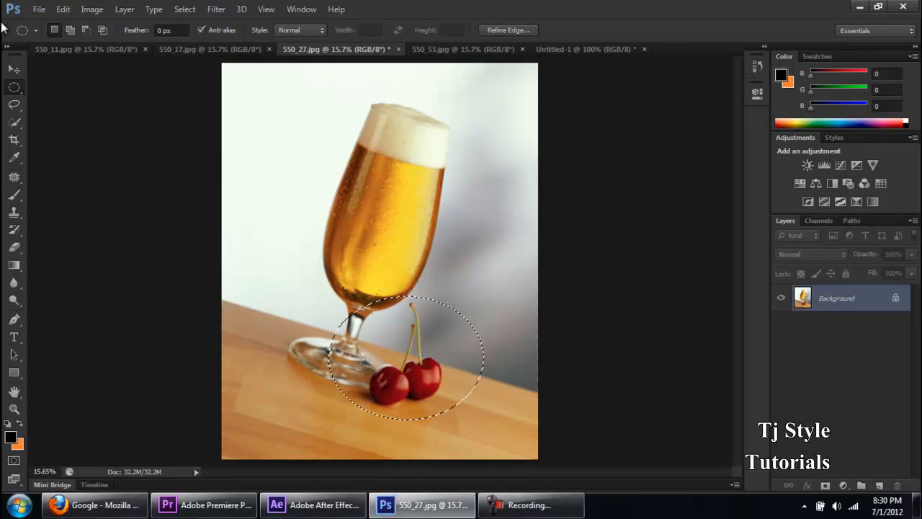
Add a tall ellipse around the beer glass and a wide one around its base to the cherry selection
left_click(74, 28)
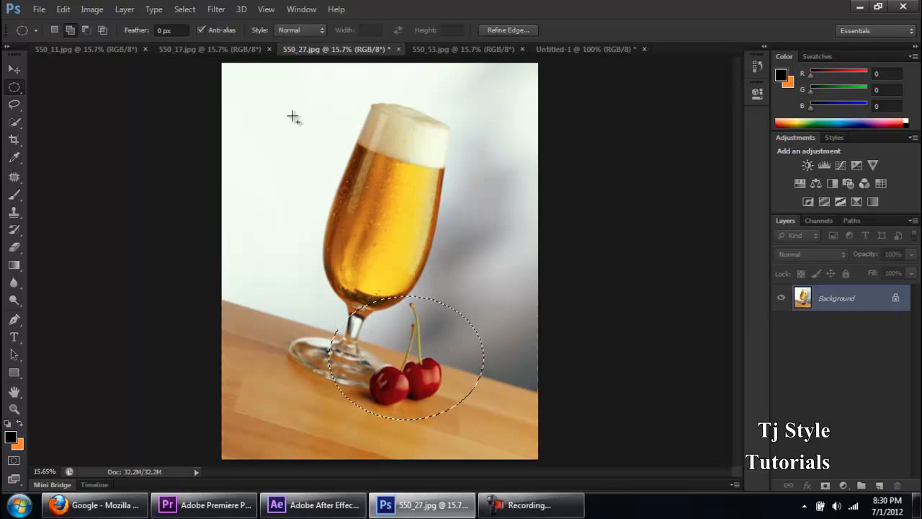
left_click_drag(276, 98, 497, 382)
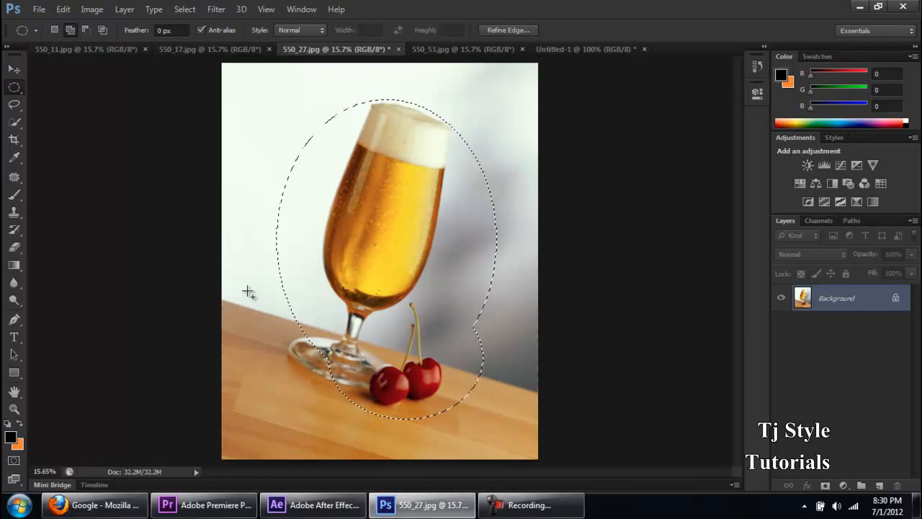
left_click_drag(278, 296, 464, 401)
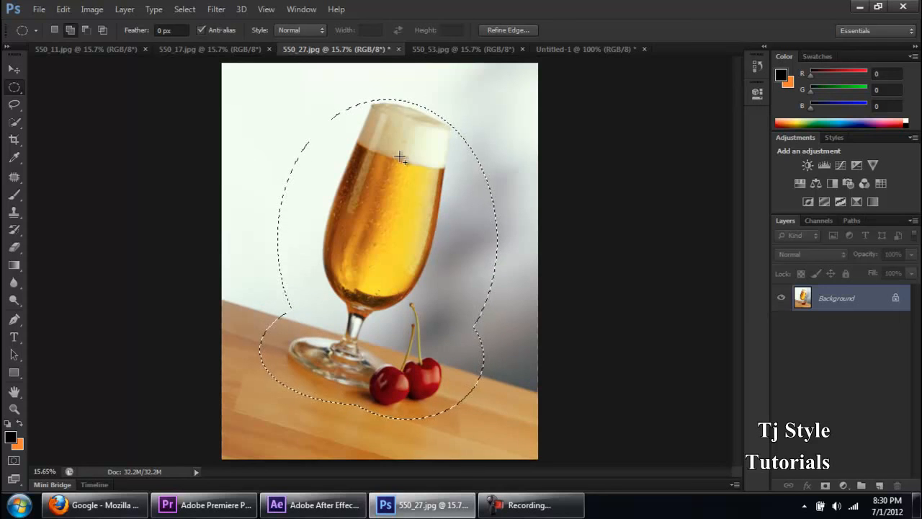
Add an ellipse around the foamy top of the glass to the selection, and clear the whole selection
left_click_drag(322, 76, 486, 219)
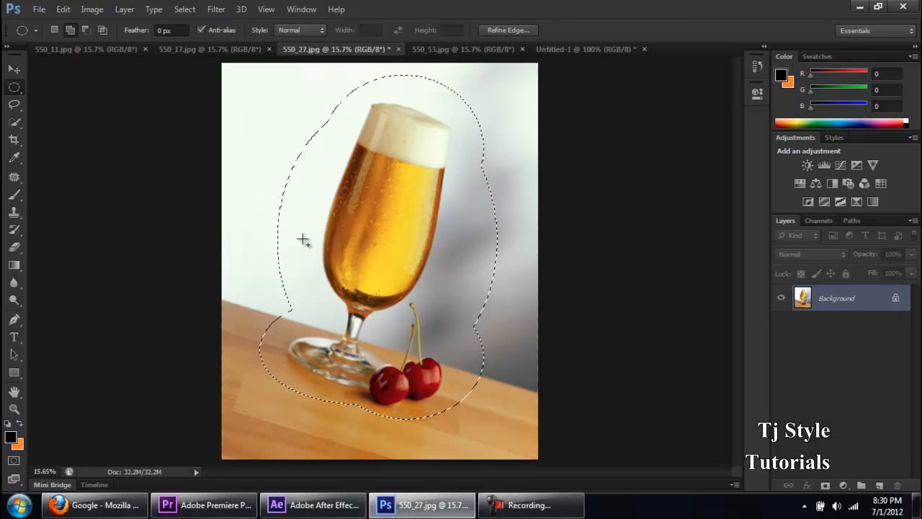
left_click(13, 71)
left_click_drag(481, 186, 428, 178)
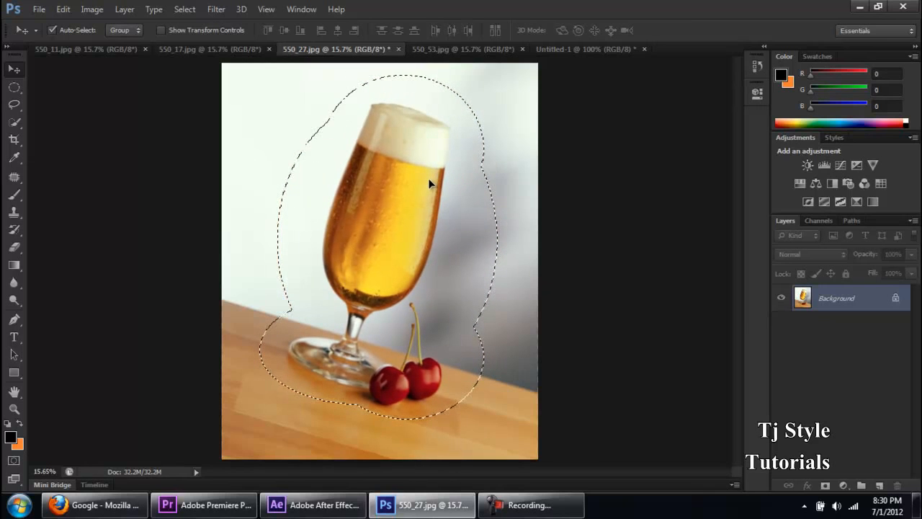
left_click(16, 88)
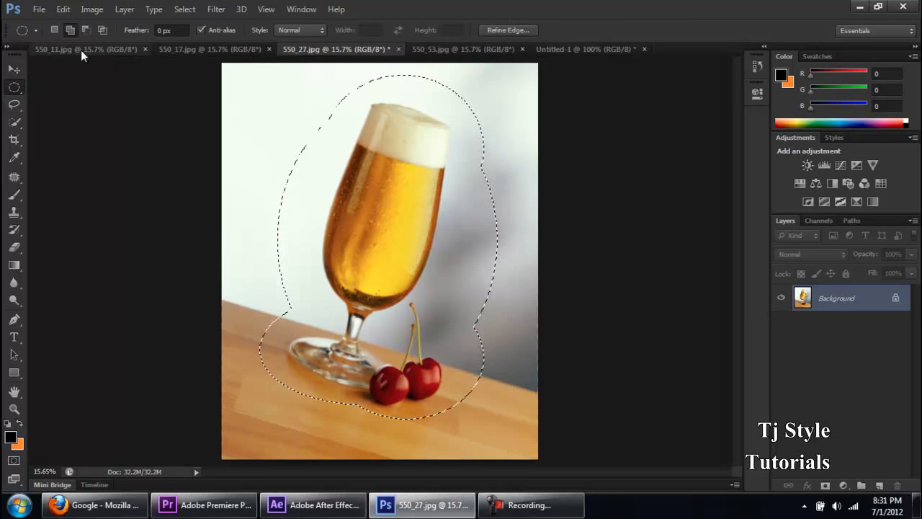
left_click(289, 163)
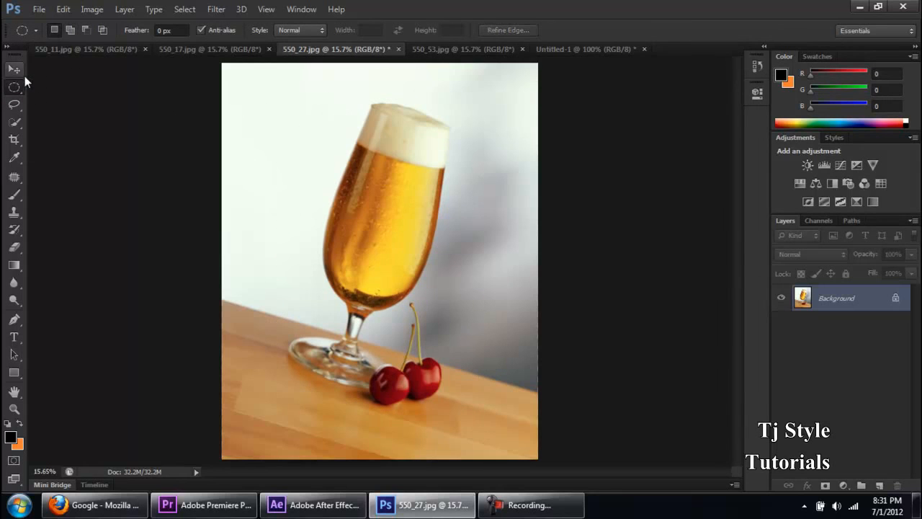
Draw a freehand Lasso selection around the beer glass and cherries, and shift its outline slightly upward
key("v")
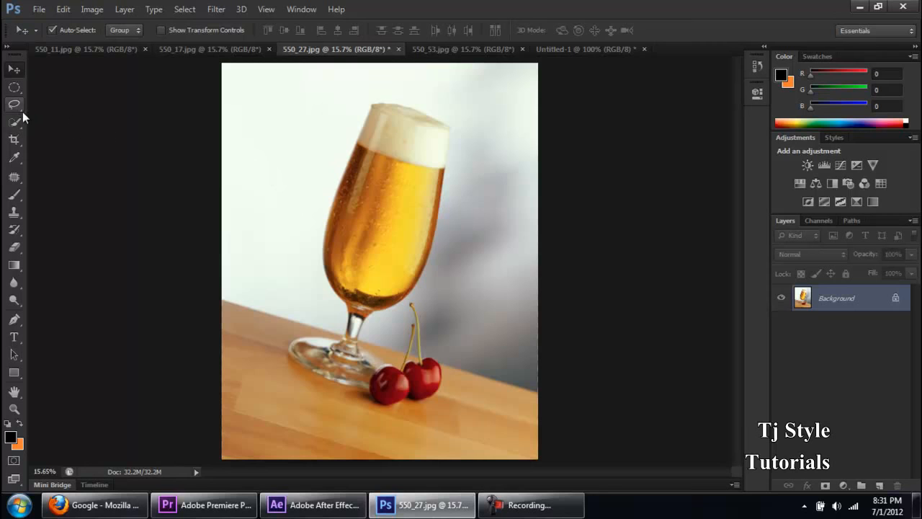
left_click(21, 108)
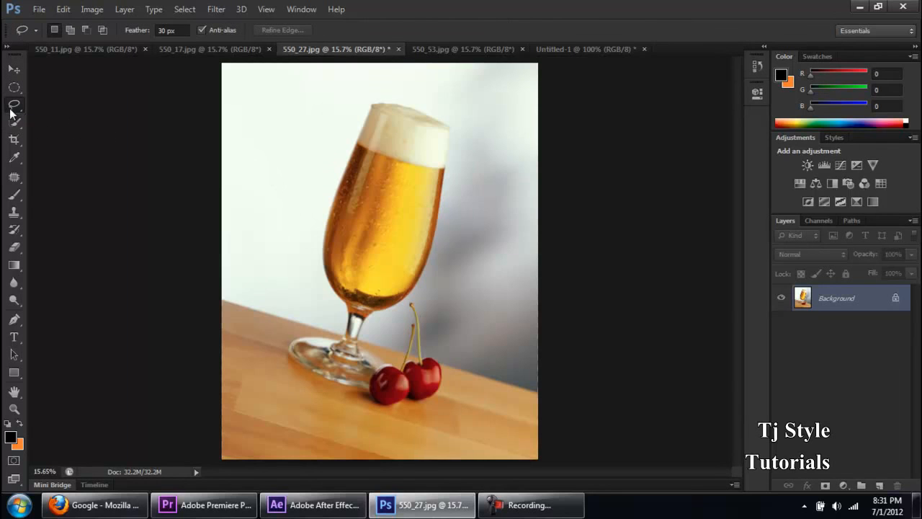
left_click(11, 108)
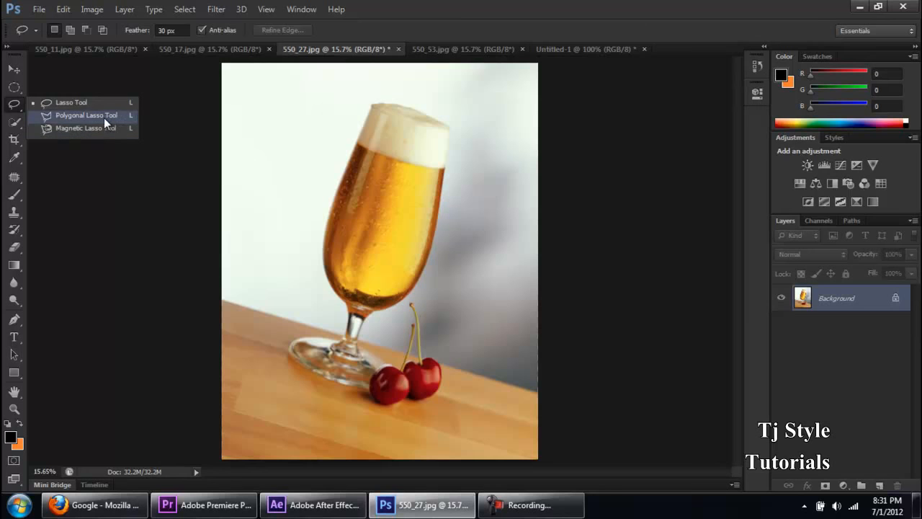
left_click(79, 103)
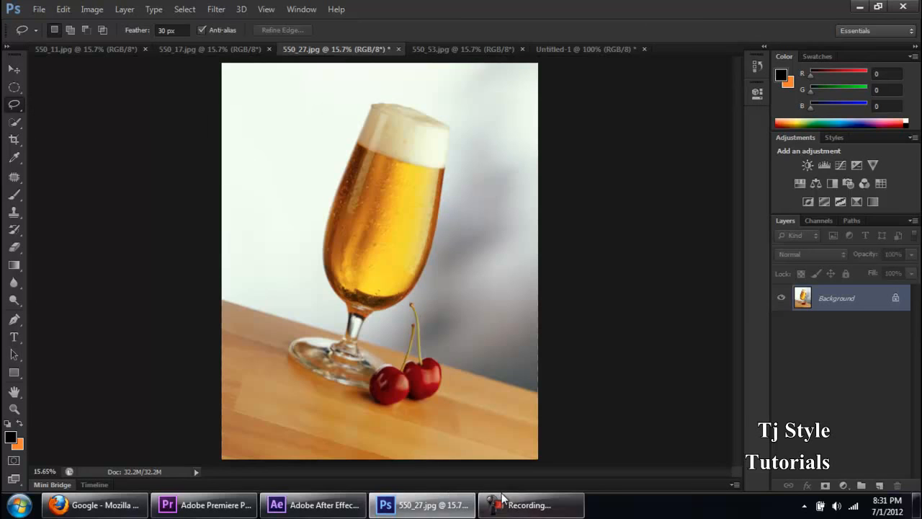
left_click(530, 508)
left_click(533, 508)
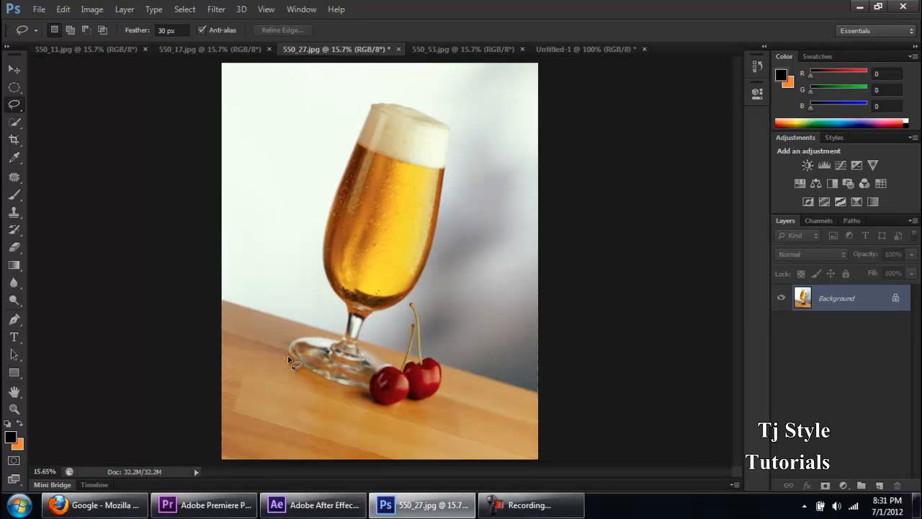
mouse_move(276, 348)
left_mouse_down()
mouse_move(282, 326)
mouse_move(339, 326)
mouse_move(324, 299)
mouse_move(316, 197)
mouse_move(350, 108)
mouse_move(361, 95)
mouse_move(398, 90)
mouse_move(438, 100)
mouse_move(472, 151)
mouse_move(472, 201)
mouse_move(444, 288)
mouse_move(454, 389)
mouse_move(410, 441)
left_mouse_up()
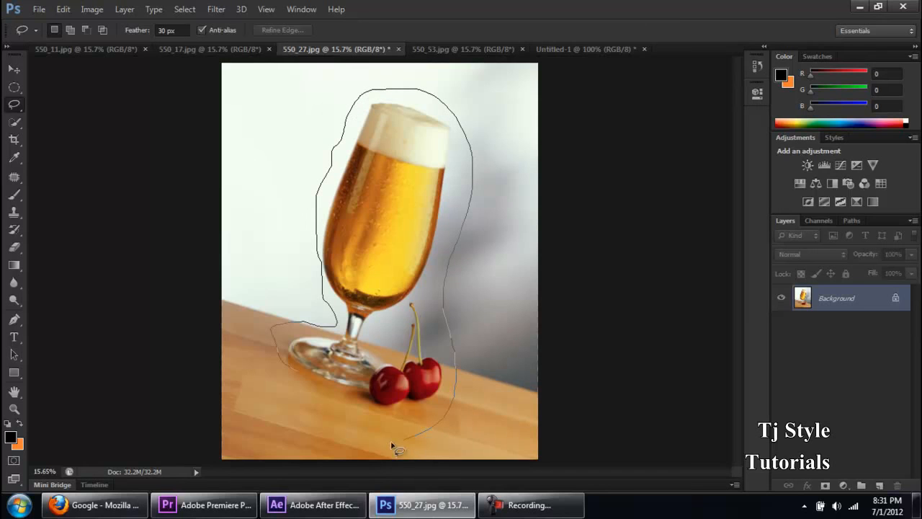
left_click_drag(291, 432, 270, 393)
left_click_drag(277, 352, 277, 344)
mouse_move(408, 211)
left_mouse_down()
mouse_move(349, 200)
mouse_move(409, 206)
left_mouse_up()
mouse_move(418, 157)
left_mouse_down()
mouse_move(384, 194)
mouse_move(430, 140)
mouse_move(415, 152)
mouse_move(463, 181)
mouse_move(479, 166)
mouse_move(451, 135)
mouse_move(399, 152)
left_mouse_up()
Try moving the selected glass and cherries to the right with the Move tool, and undo each move
key("v")
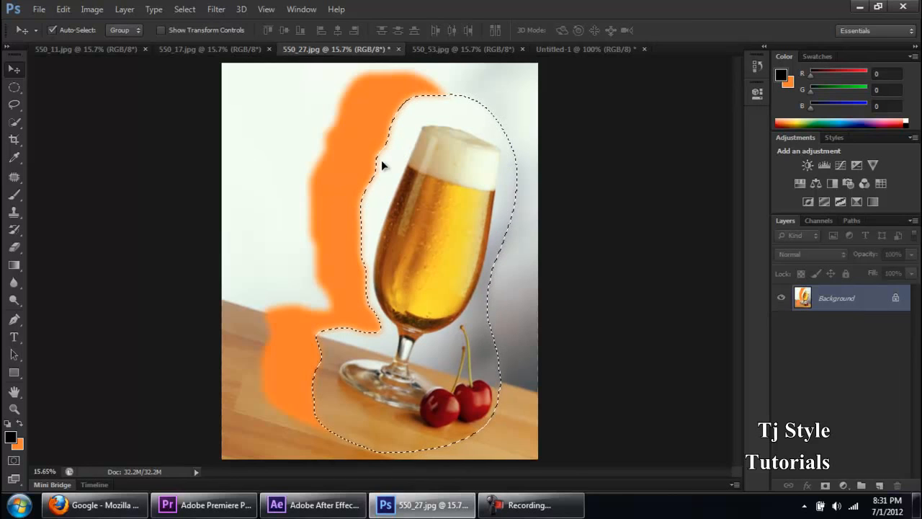
key("ctrl+z")
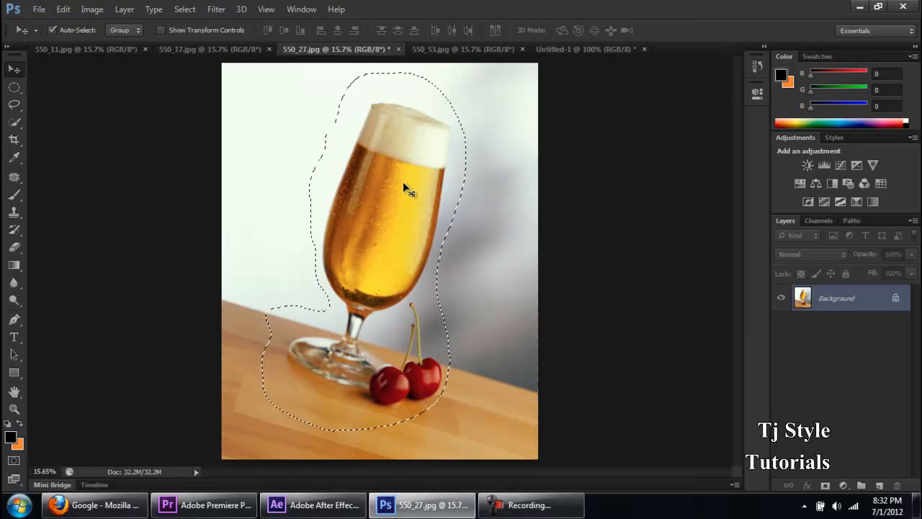
left_click_drag(402, 181, 419, 185)
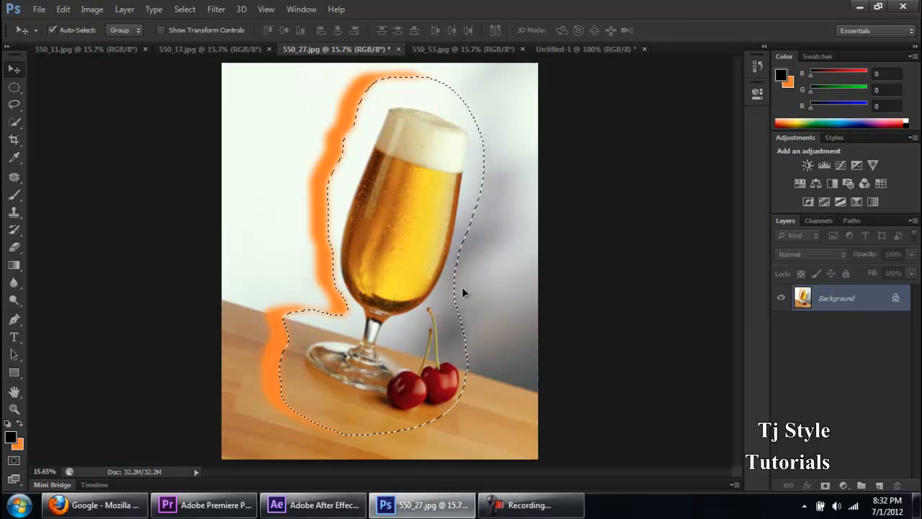
key("ctrl+z")
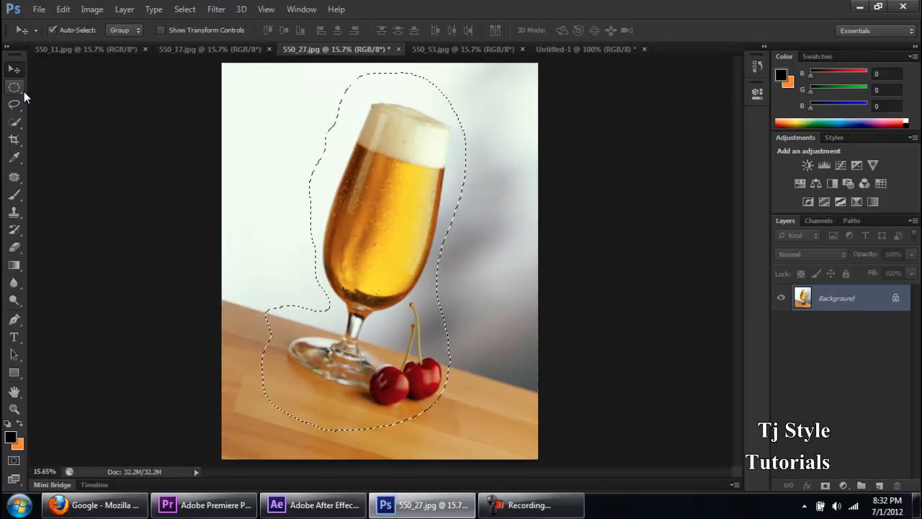
key("v")
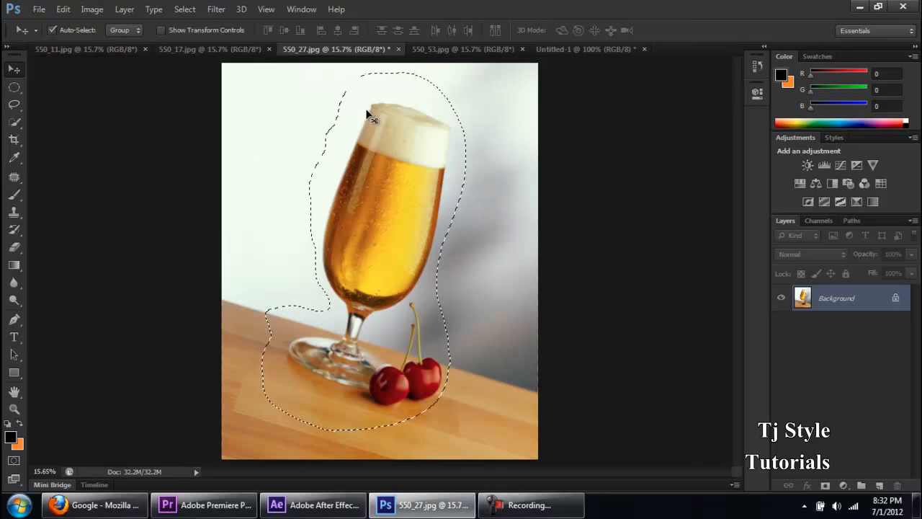
With the Lasso tool, add the table area beside and below the cherries to the selection, and subtract the glass's stem, base and the cherries
left_click(15, 108)
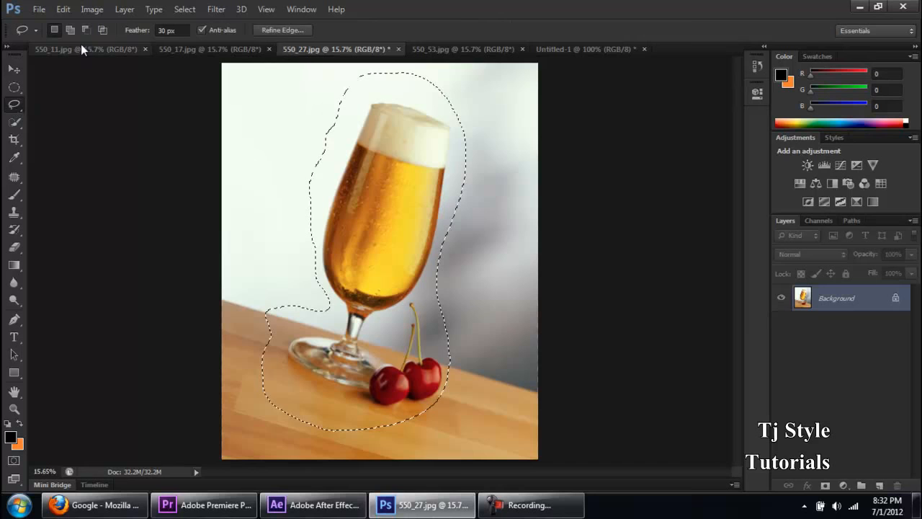
left_click(15, 107)
left_click(44, 102)
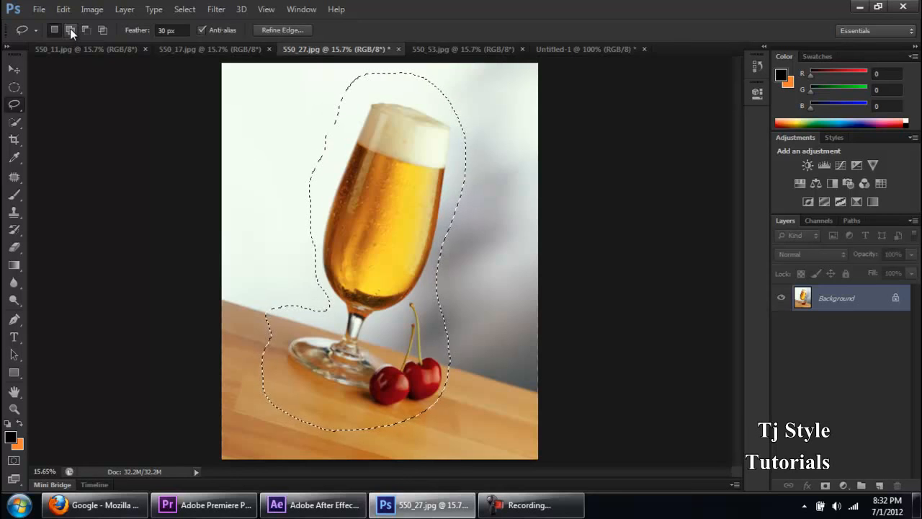
left_click(70, 29)
mouse_move(408, 454)
left_mouse_down()
mouse_move(463, 459)
mouse_move(500, 443)
mouse_move(522, 407)
mouse_move(513, 374)
mouse_move(473, 382)
left_mouse_up()
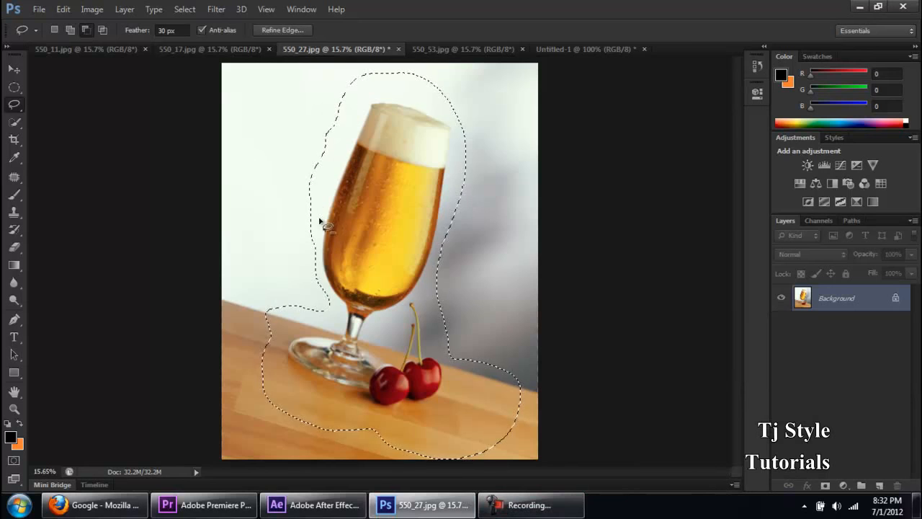
mouse_move(248, 279)
left_mouse_down()
mouse_move(408, 302)
mouse_move(539, 353)
mouse_move(549, 415)
mouse_move(539, 439)
mouse_move(458, 463)
mouse_move(373, 463)
mouse_move(305, 446)
mouse_move(282, 430)
mouse_move(231, 352)
mouse_move(222, 308)
mouse_move(249, 279)
left_mouse_up()
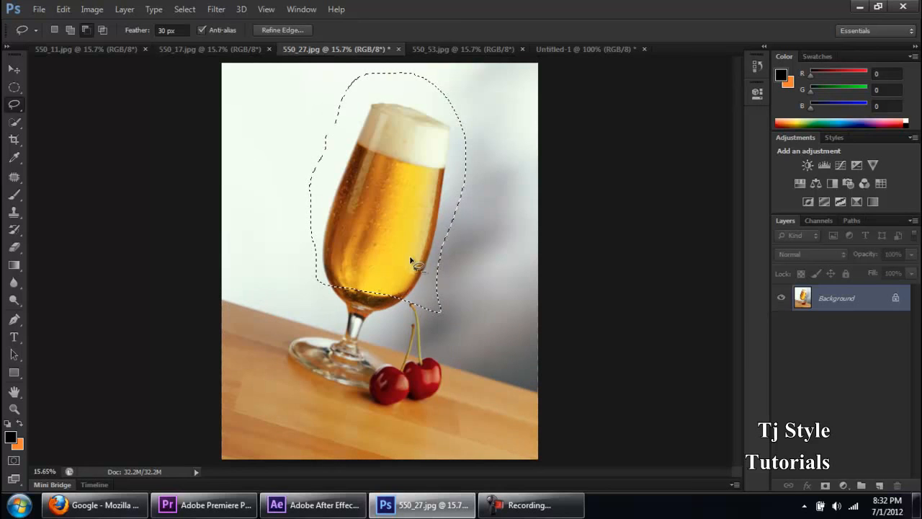
Intersect the selection with a freehand Lasso loop so only a band across the lower part of the glass's bowl is kept
scroll(384, 222, "up", 2)
scroll(384, 222, "down", 2)
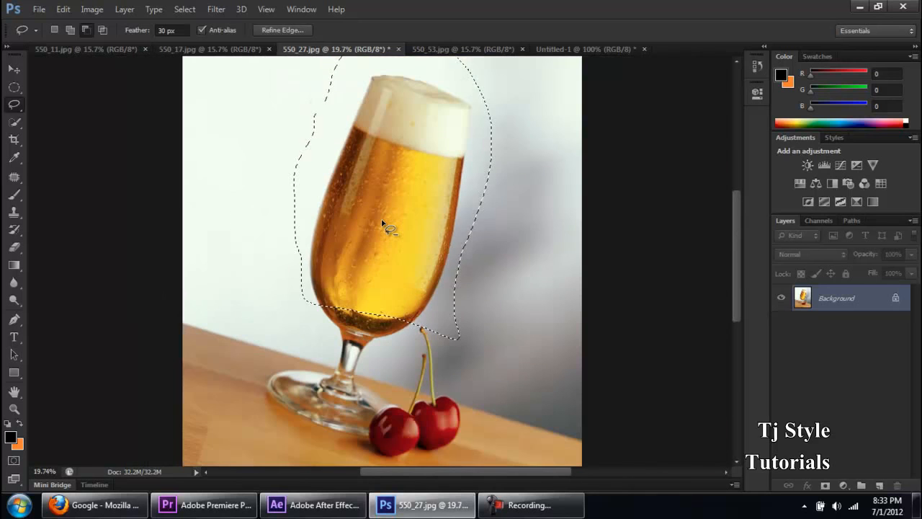
left_click(103, 29)
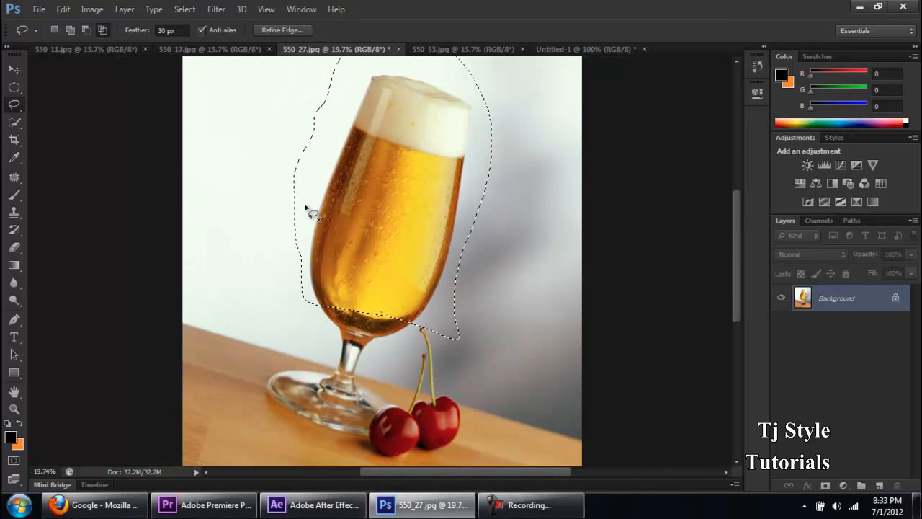
mouse_move(236, 178)
left_mouse_down()
mouse_move(387, 195)
mouse_move(494, 241)
mouse_move(515, 288)
mouse_move(519, 361)
mouse_move(439, 433)
mouse_move(293, 421)
mouse_move(240, 315)
mouse_move(224, 228)
mouse_move(236, 181)
left_mouse_up()
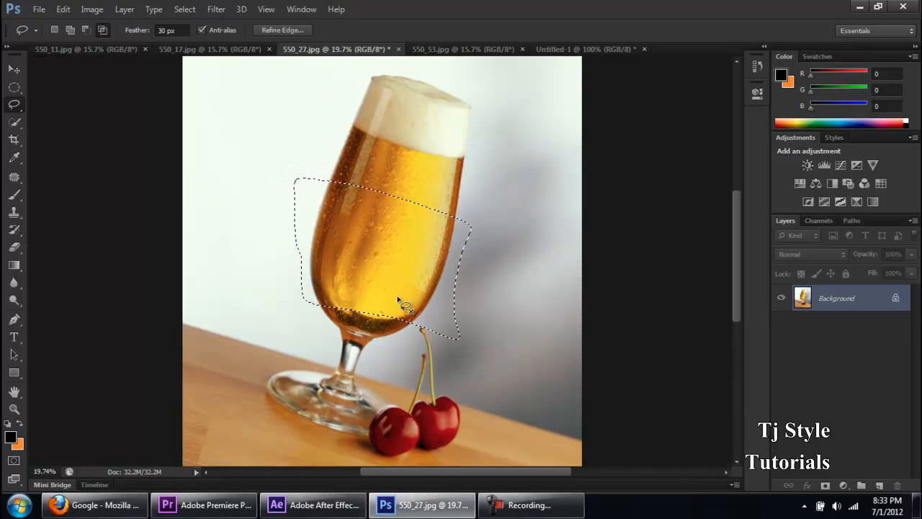
Switch to the Polygonal Lasso tool and deselect the band across the glass
right_click(13, 105)
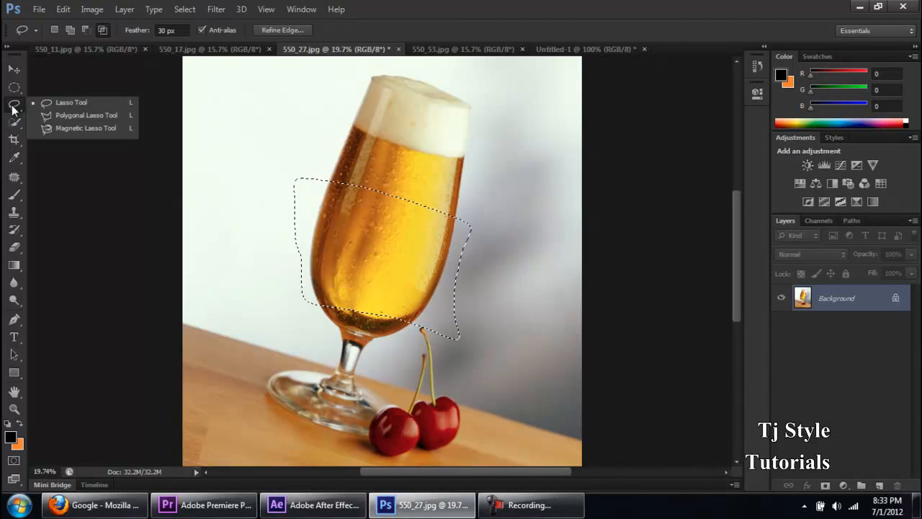
left_click(49, 115)
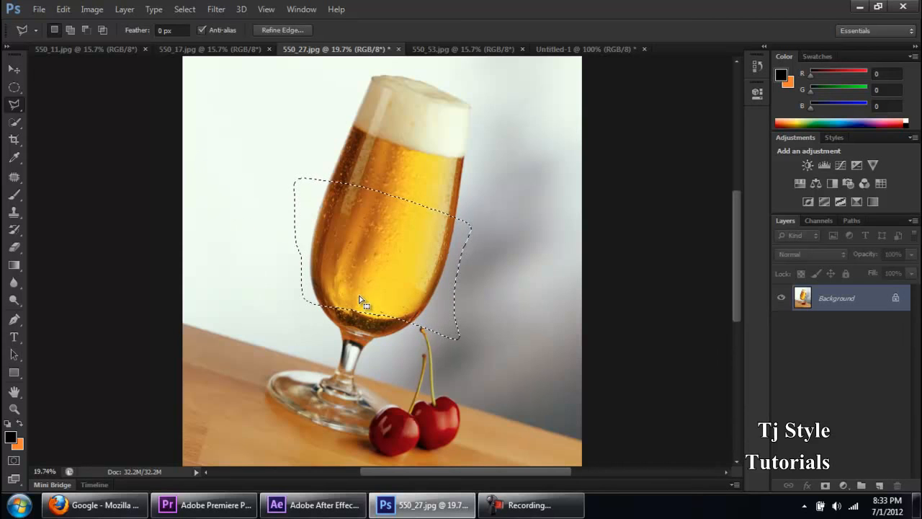
key("ctrl+d")
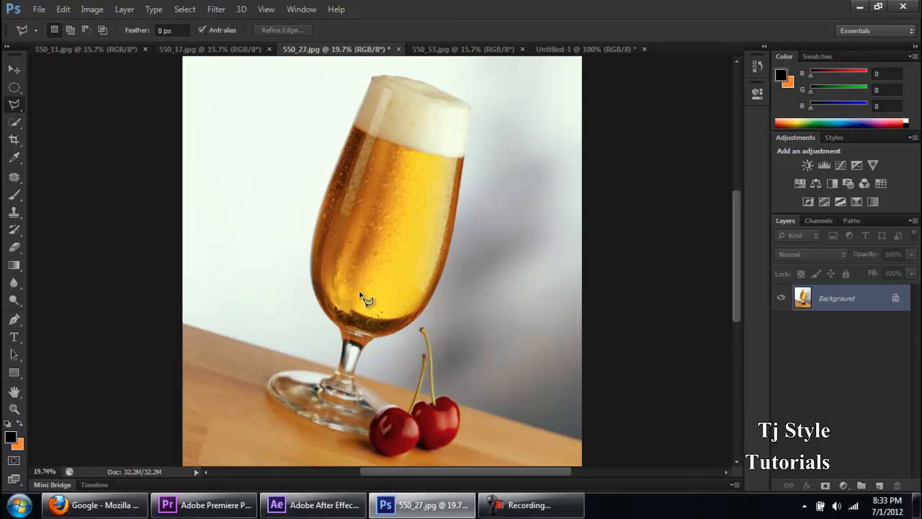
key("ctrl+shift+d")
key("ctrl+d")
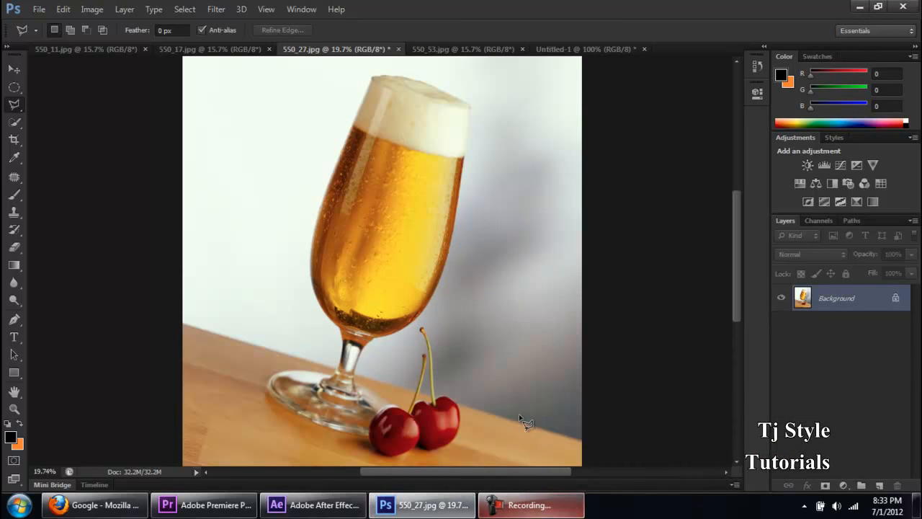
right_click(12, 112)
left_click(88, 111)
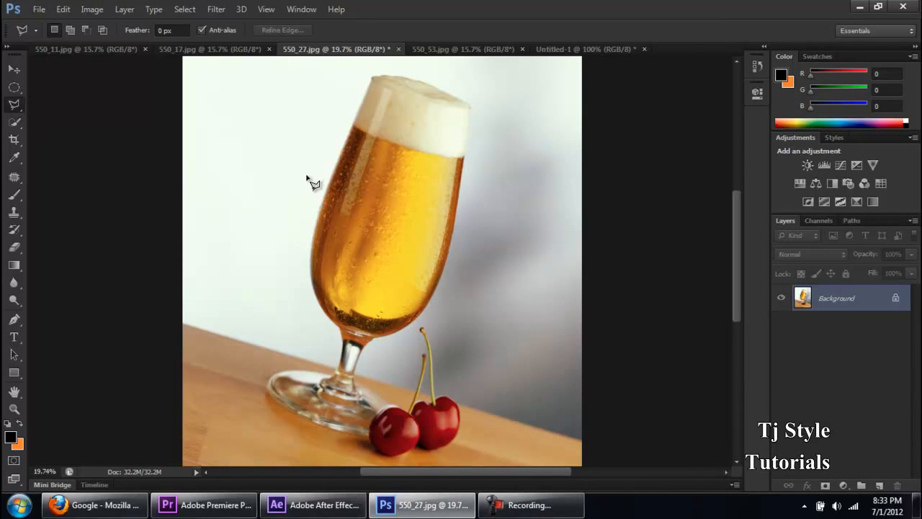
Clear the rectangular selection in the 550_53.jpg image and switch to the 550_11.jpg image
scroll(310, 180, "down", 3)
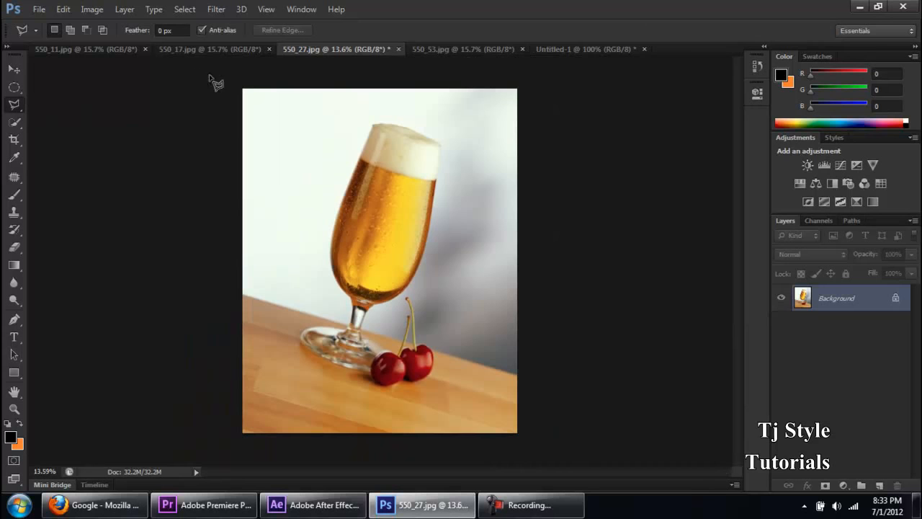
left_click(229, 47)
left_click(116, 51)
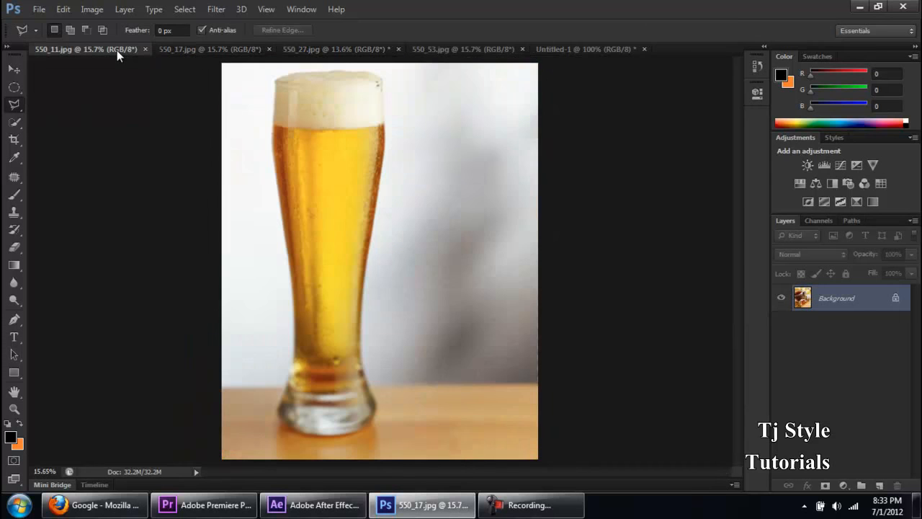
left_click(436, 50)
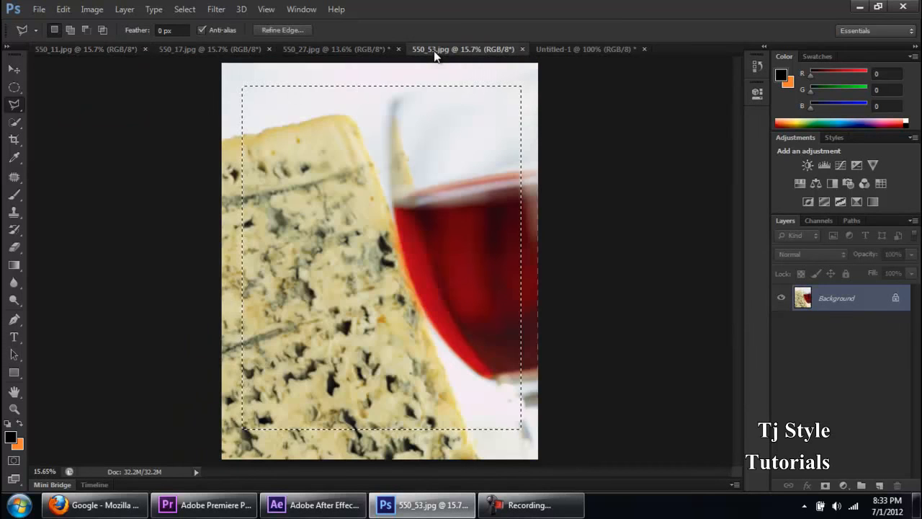
key("ctrl+d")
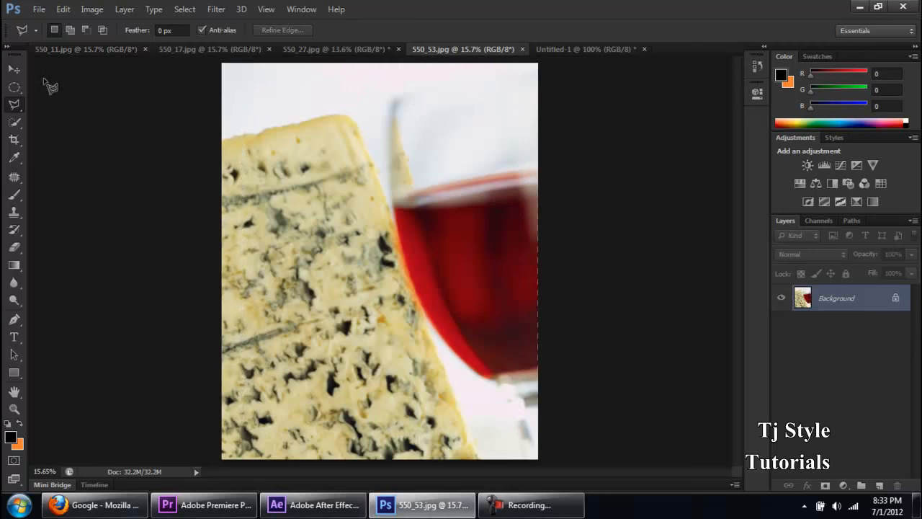
left_click(84, 49)
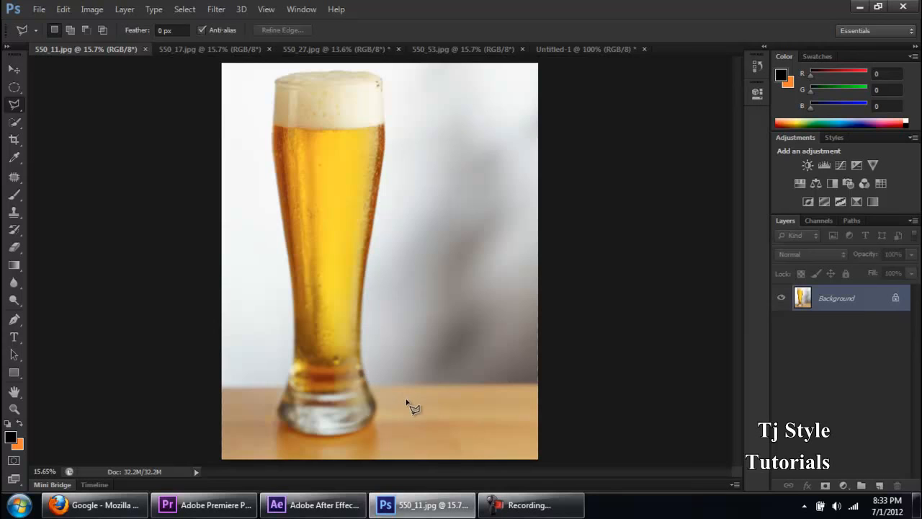
With the Polygonal Lasso tool, trace a closed straight-segment selection around the whole beer glass, from its foam down to its base
left_click(381, 407)
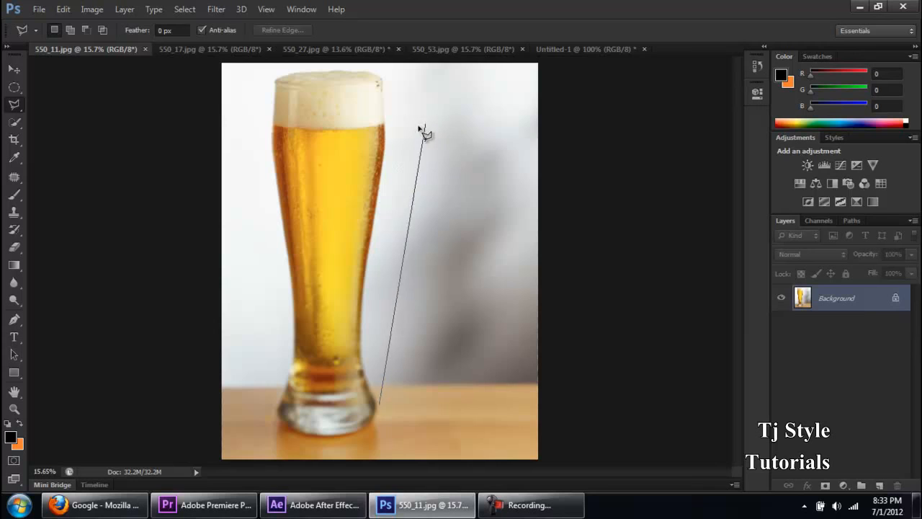
left_click(362, 356)
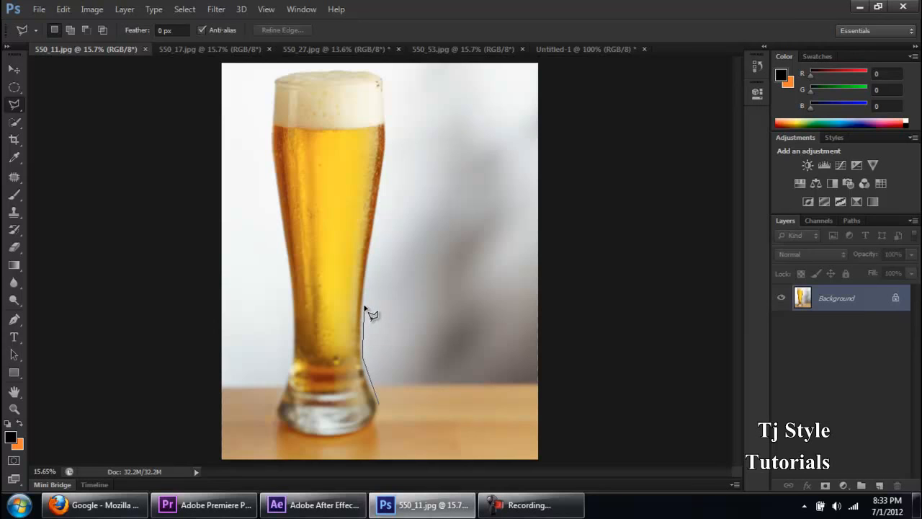
left_click(364, 308)
left_click(386, 72)
left_click(339, 66)
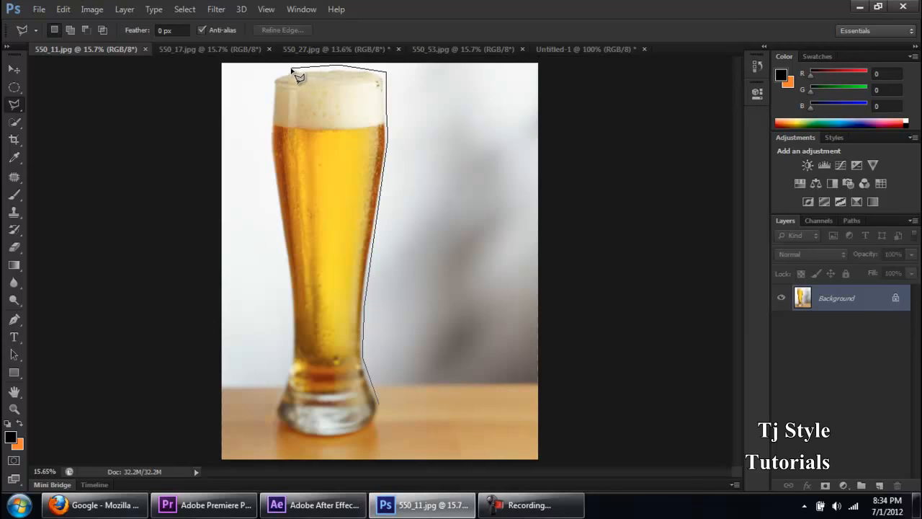
left_click(288, 70)
left_click(267, 78)
left_click(267, 160)
left_click(279, 220)
left_click(287, 333)
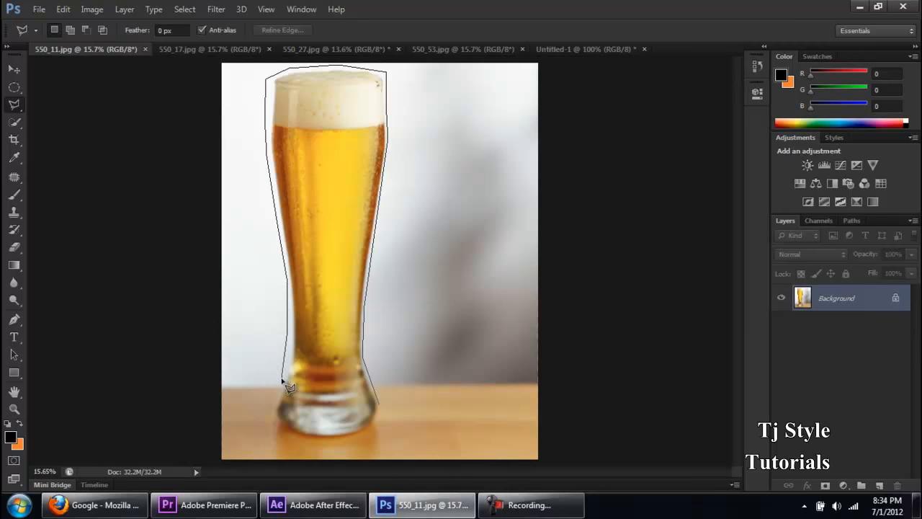
left_click(268, 431)
left_click(319, 441)
left_click(353, 439)
left_click(381, 408)
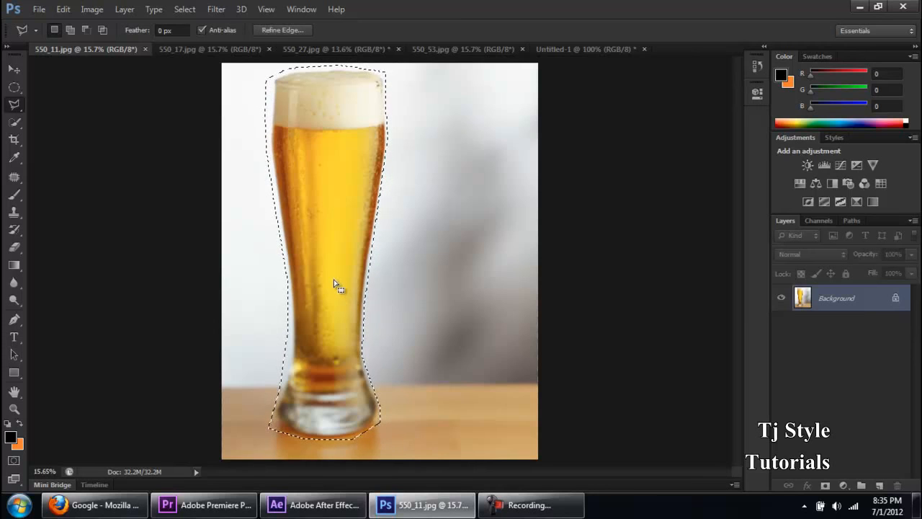
Shift the selection outline sideways across the beer glass and undo the move
left_click_drag(335, 283, 366, 283)
key("ctrl+z")
left_click(564, 512)
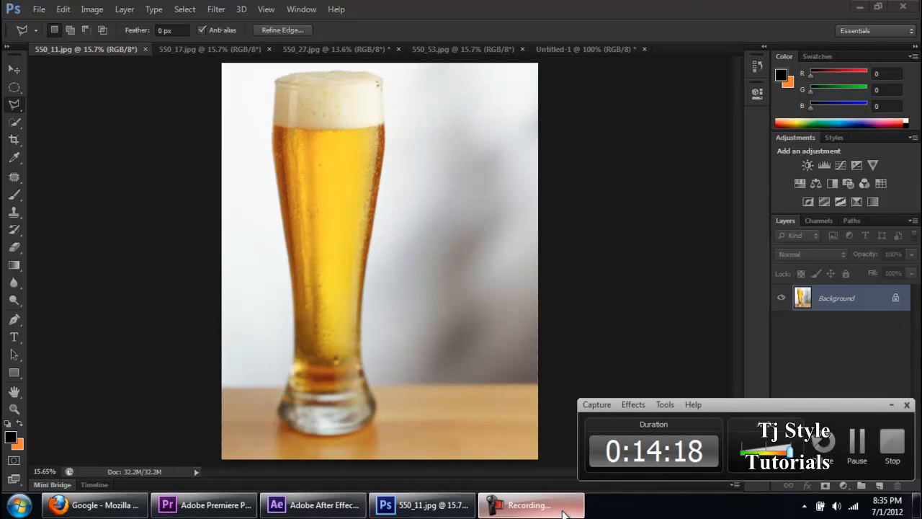
left_click(564, 513)
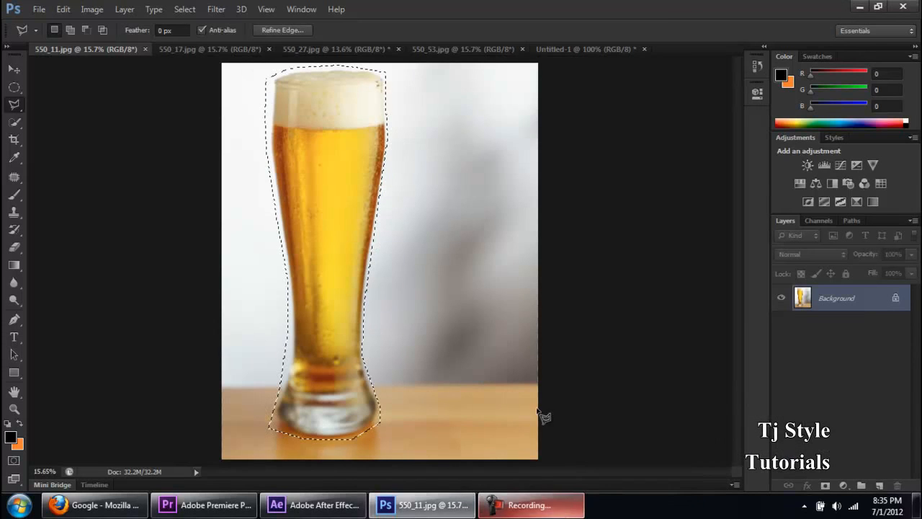
Replace the selection with a new Polygonal Lasso outline around the beer glass, starting in the background beside the upper part of the beer
right_click(14, 108)
left_click(393, 149)
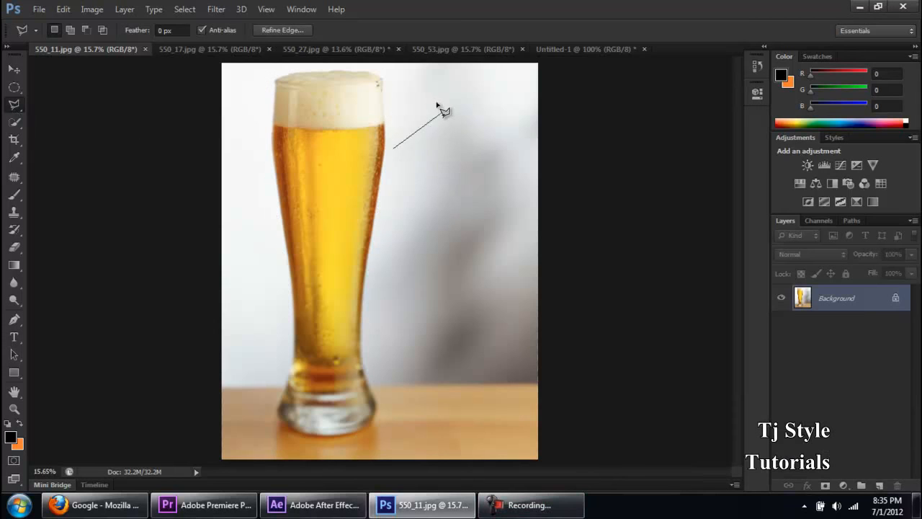
left_click(386, 74)
left_click(380, 64)
left_click(269, 69)
left_click(266, 134)
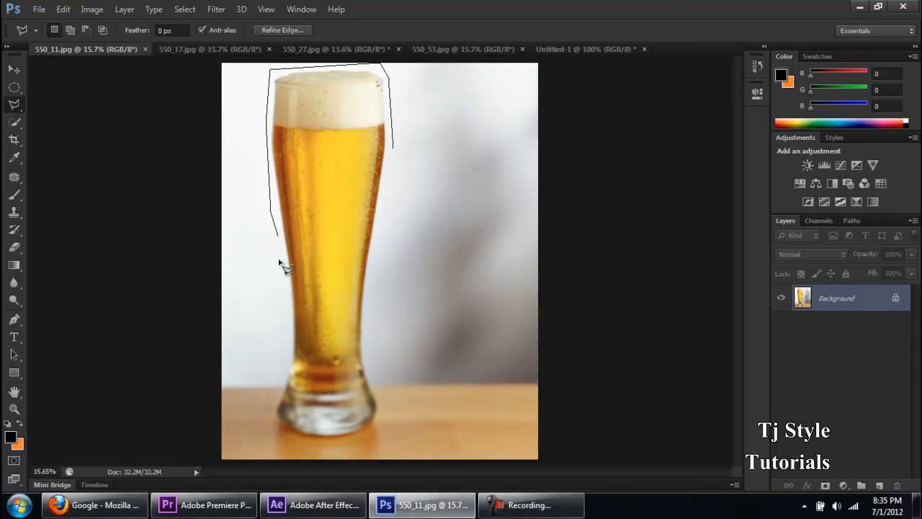
left_click(288, 337)
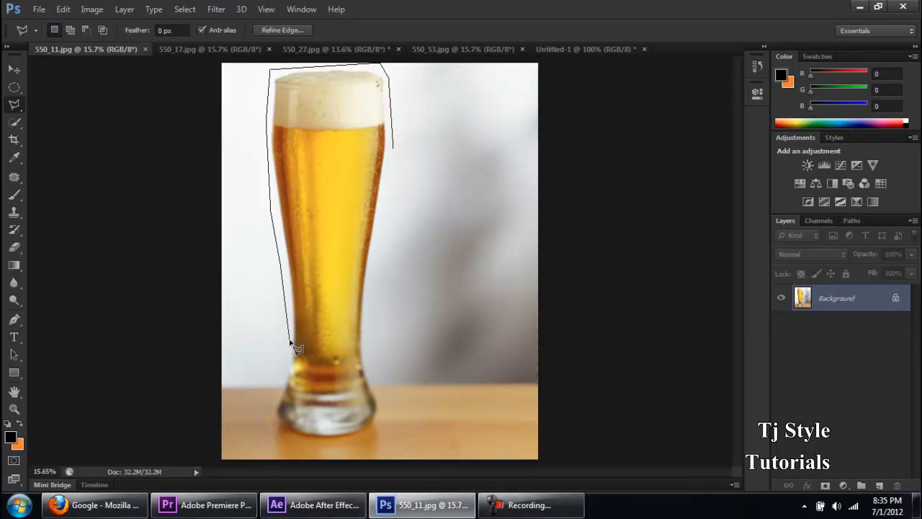
left_click(274, 418)
left_click(282, 435)
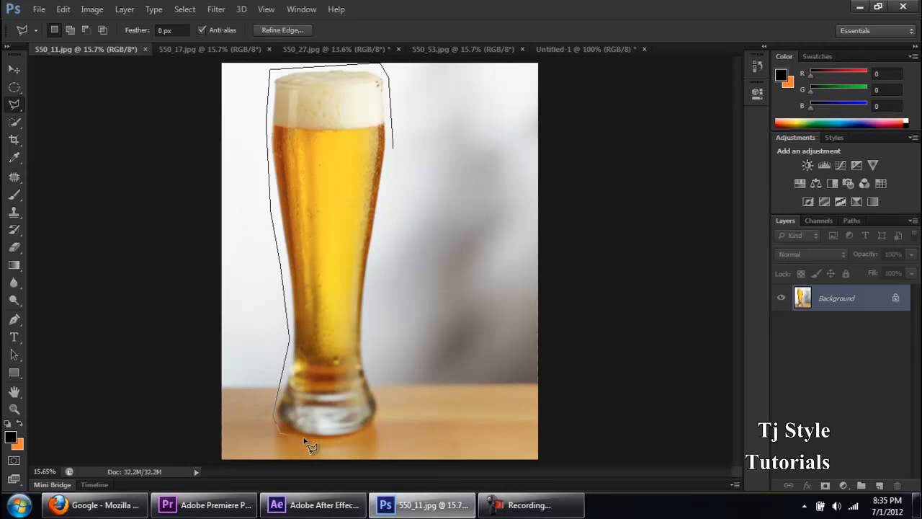
left_click(384, 420)
left_click(371, 375)
left_click(370, 329)
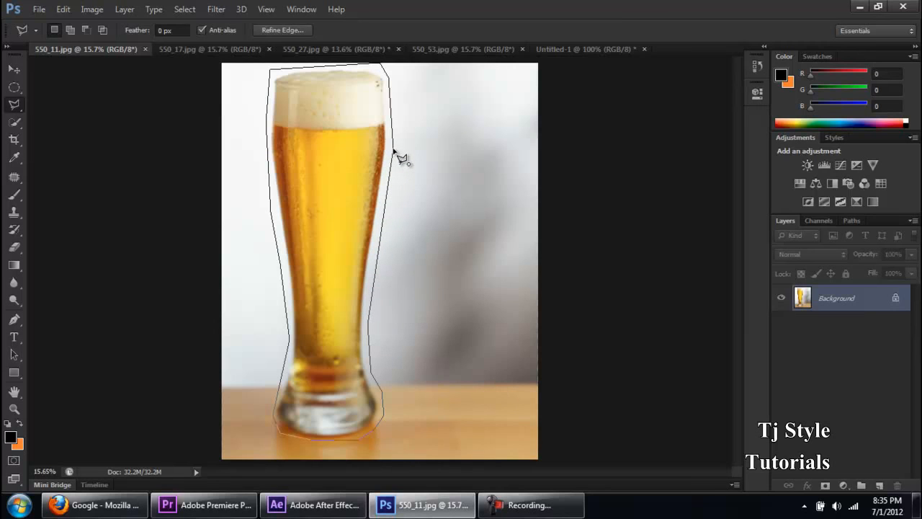
double_click(372, 287)
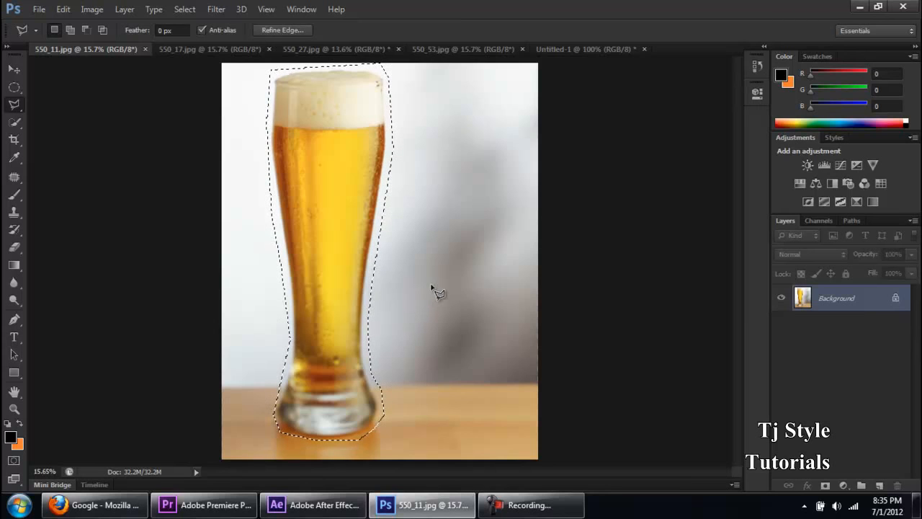
left_click(538, 507)
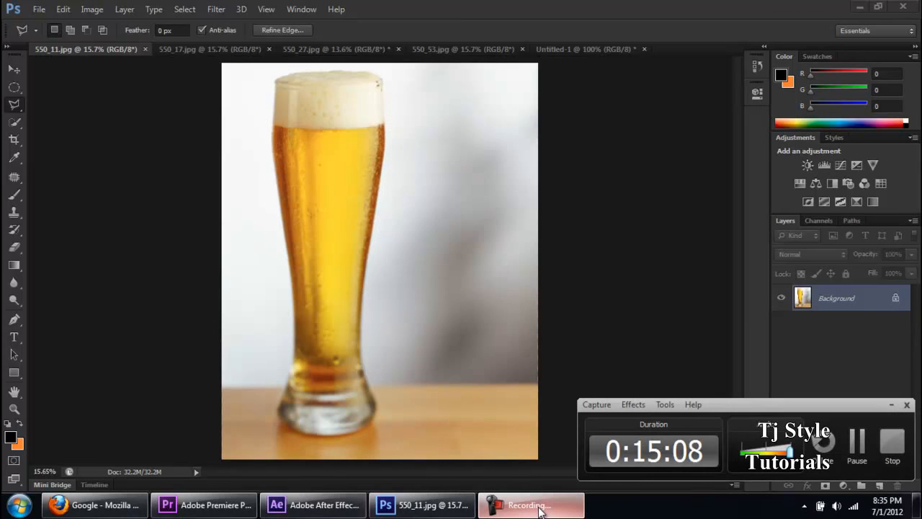
left_click(540, 508)
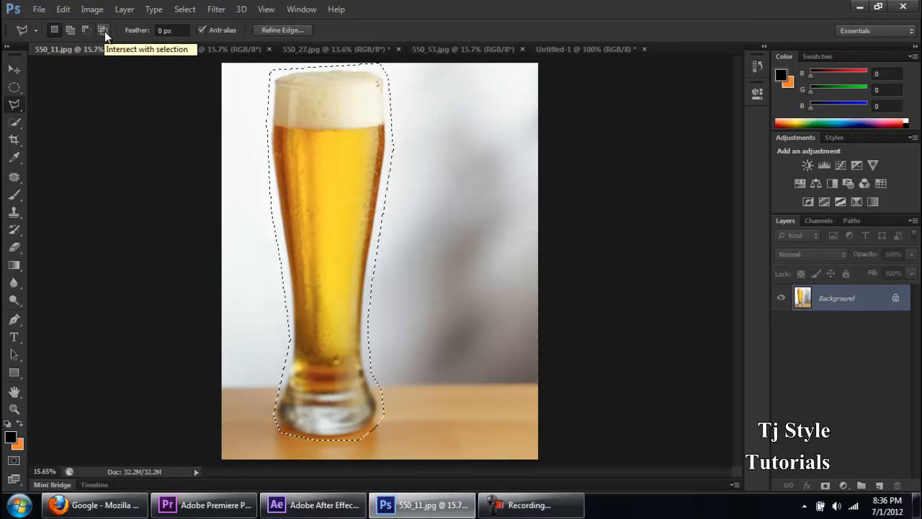
Switch to the Magnetic Lasso tool and deselect the polygonal outline around the glass
right_click(18, 106)
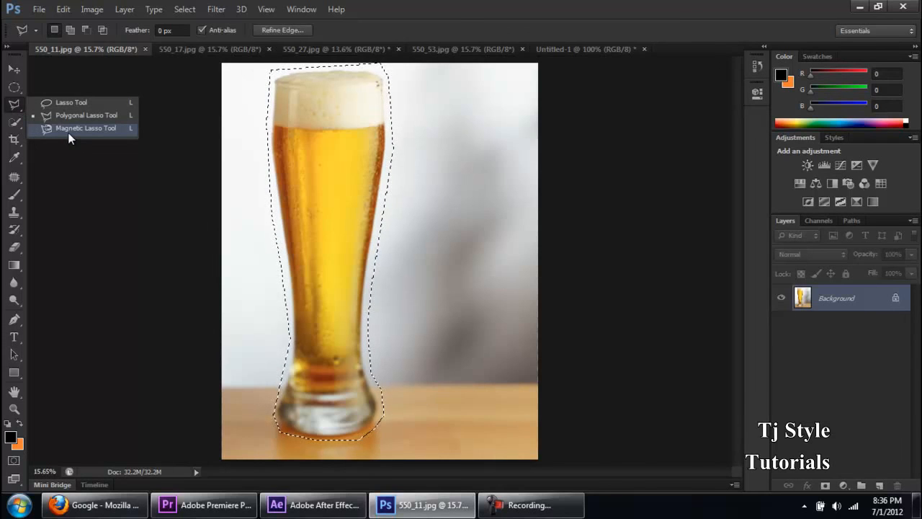
left_click(70, 128)
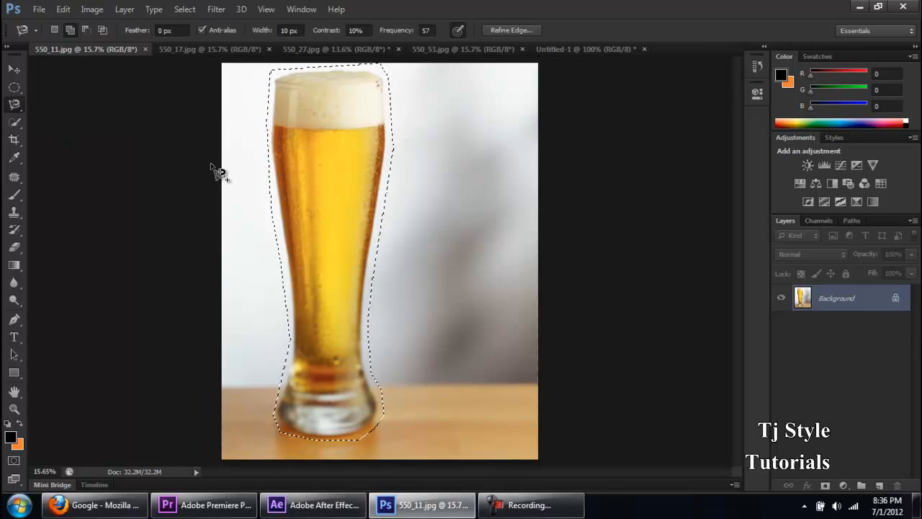
key("ctrl+d")
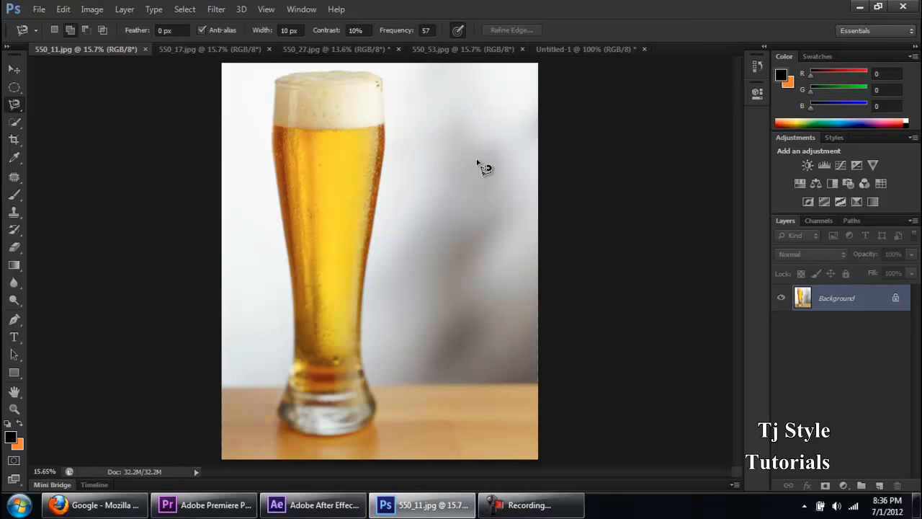
With the Magnetic Lasso tool, trace a loose selection over the glass and nearby background, and add the unselected gaps in the upper beer
left_click(383, 87)
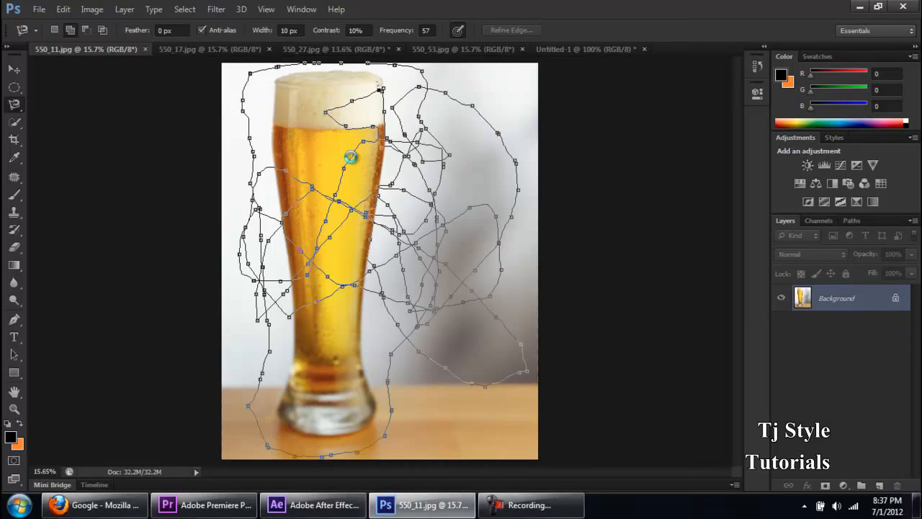
left_click(330, 118)
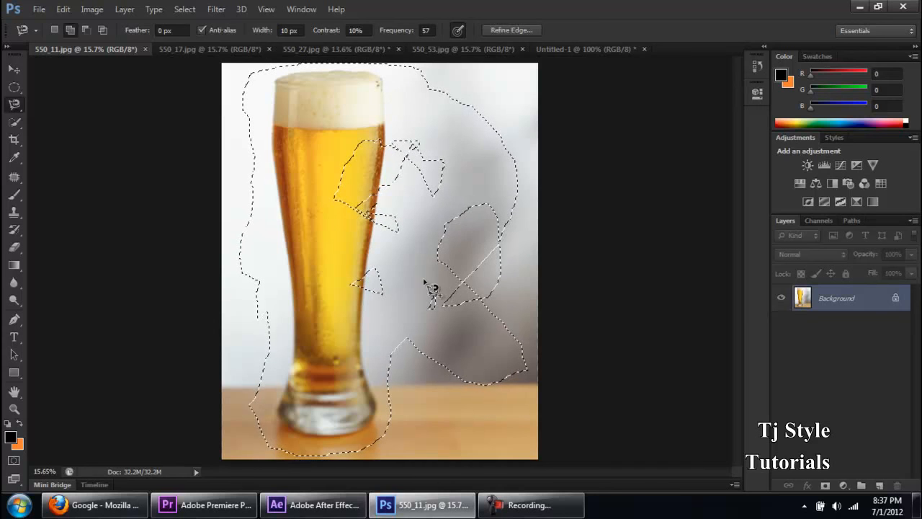
left_click(356, 127)
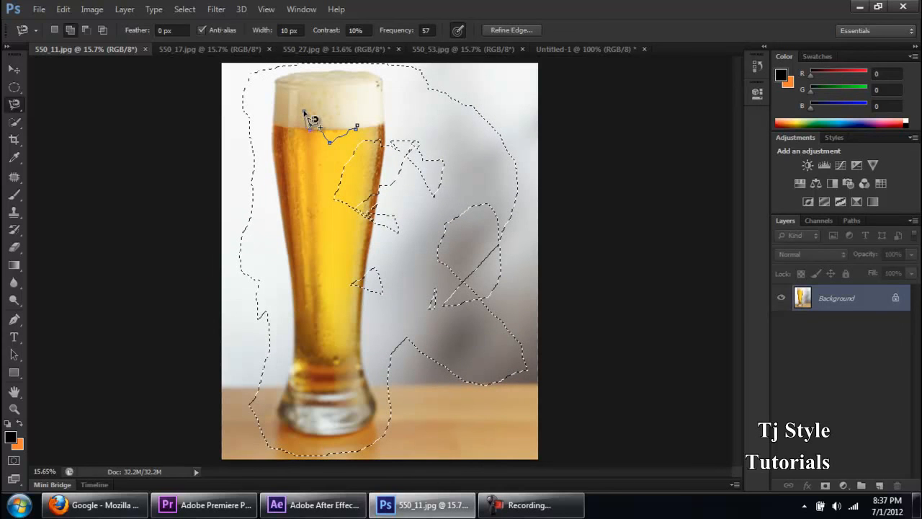
key("Escape")
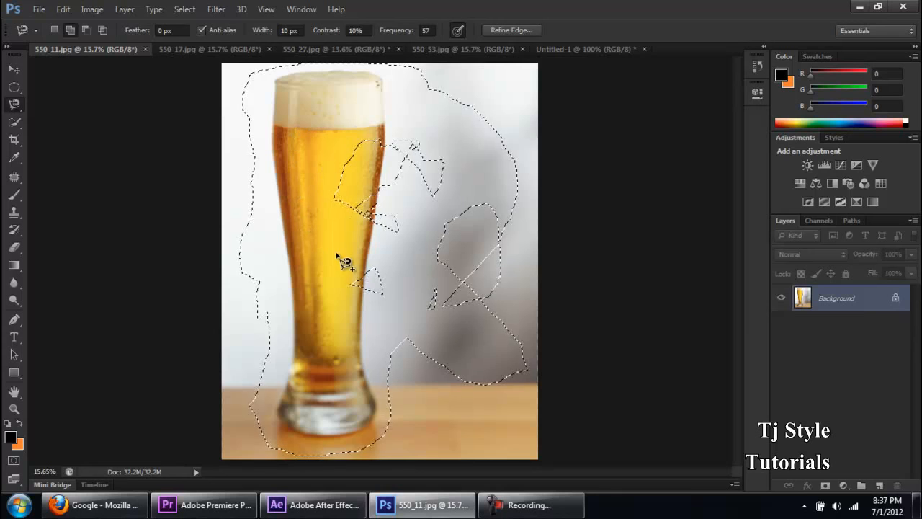
left_click(319, 132)
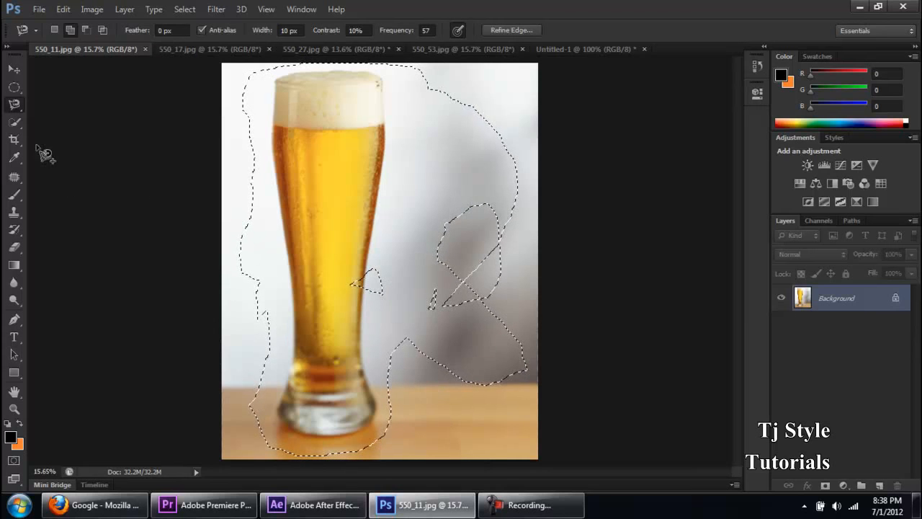
Switch to the Quick Selection tool and clear the Magnetic Lasso selection
mouse_move(24, 122)
left_mouse_down()
mouse_move(97, 134)
mouse_move(94, 122)
left_mouse_up()
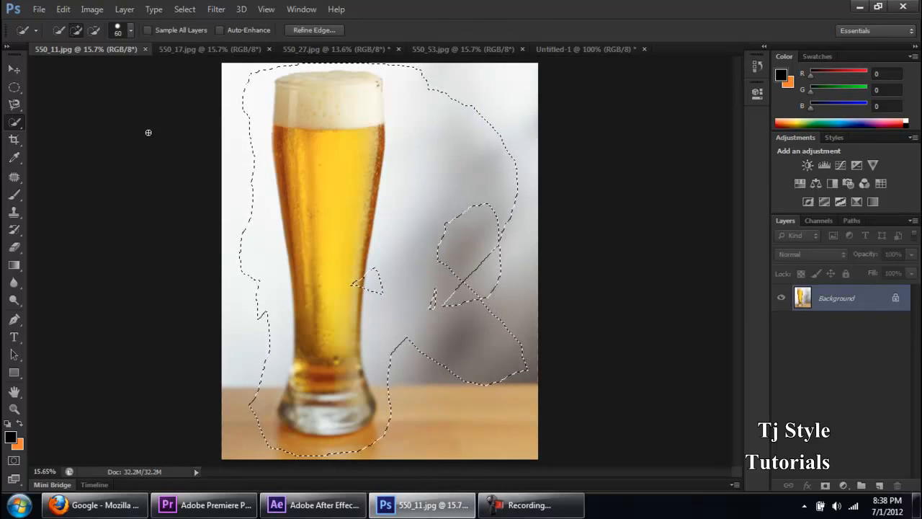
key("ctrl+d")
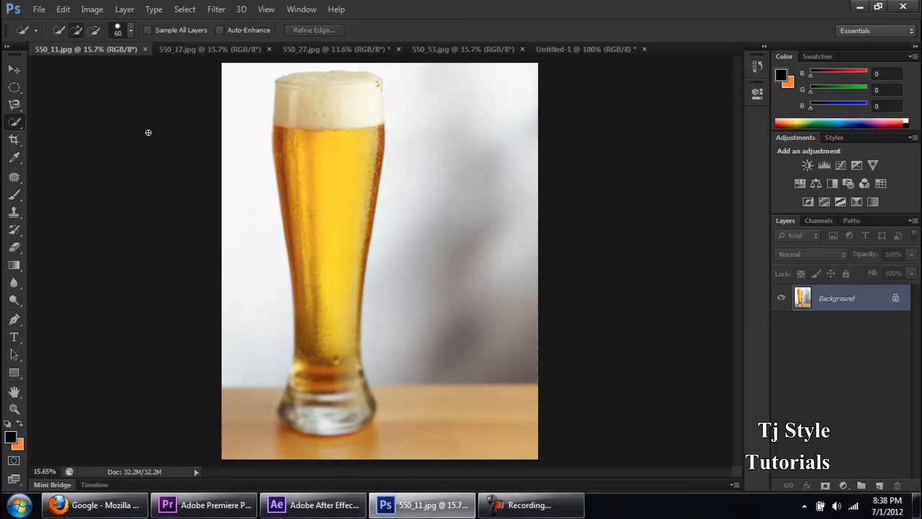
left_click(529, 505)
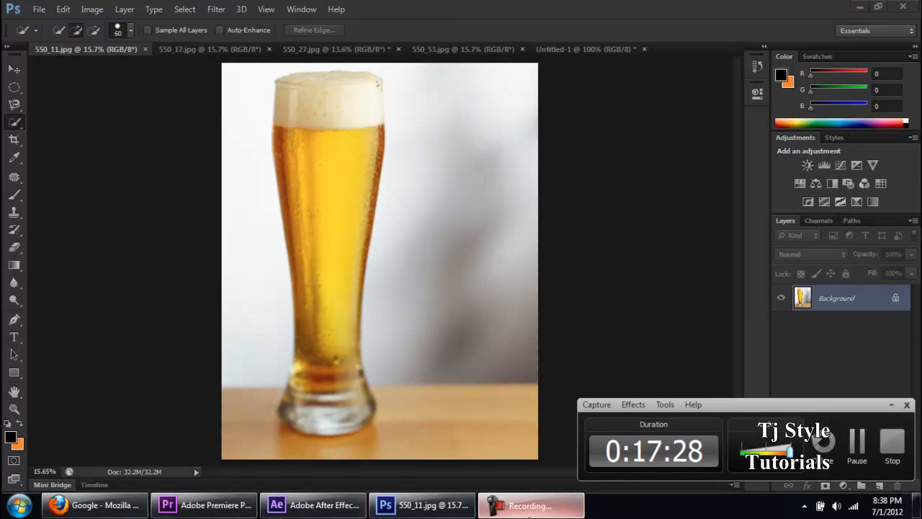
left_click(529, 505)
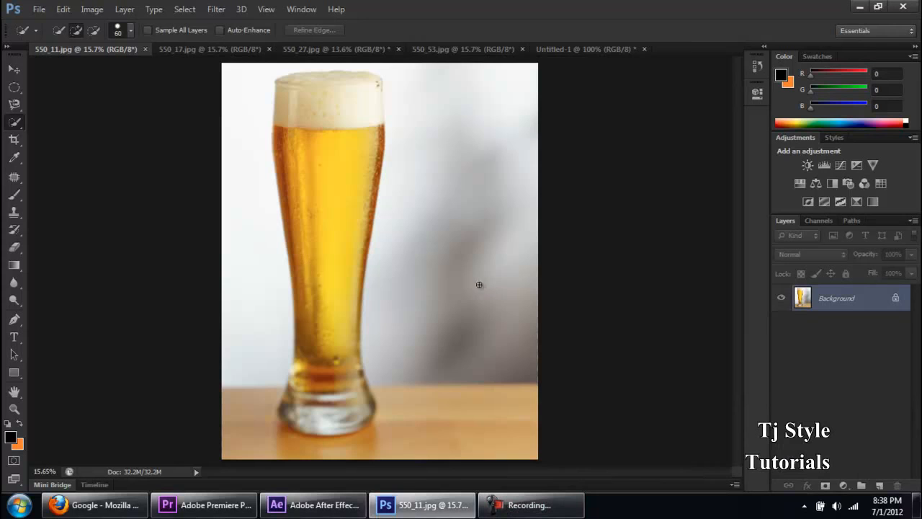
right_click(14, 121)
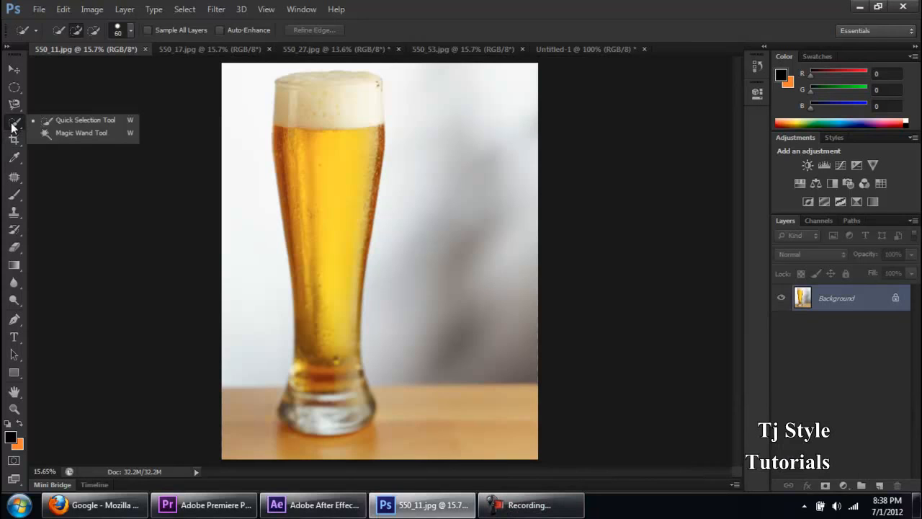
left_click(86, 120)
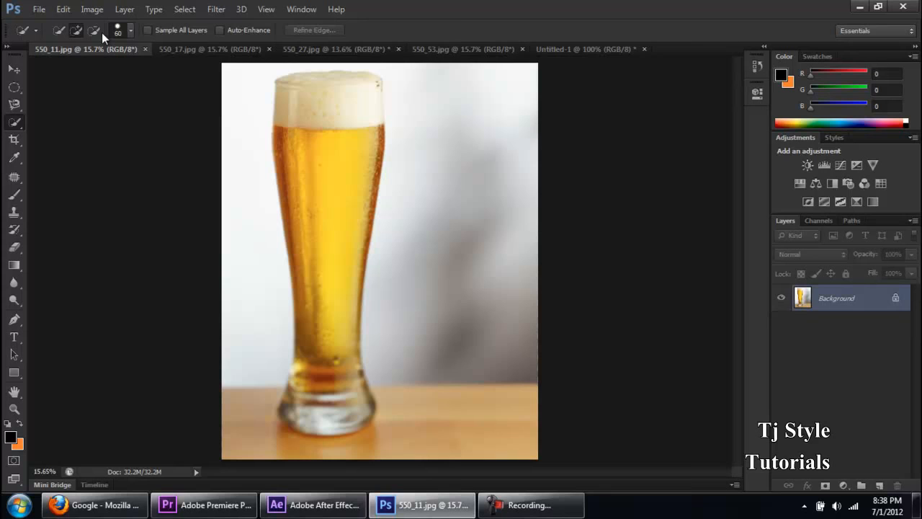
In new-selection mode, brush a short Quick Selection stroke over the background beside the glass's lower part and deselect the result
left_click(58, 30)
left_click_drag(267, 306, 271, 299)
key("ctrl+d")
Keep the Quick Selection tool active and set its brush size to 66 px
right_click(17, 126)
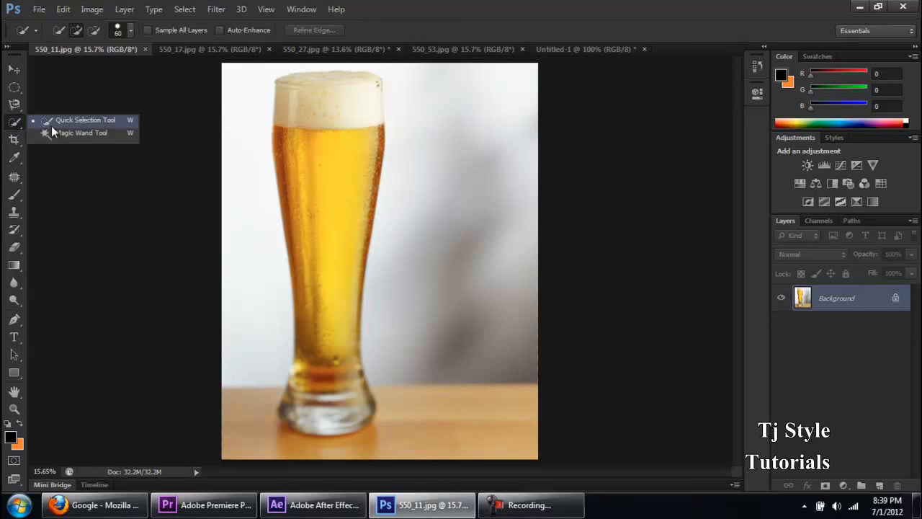
left_click(52, 125)
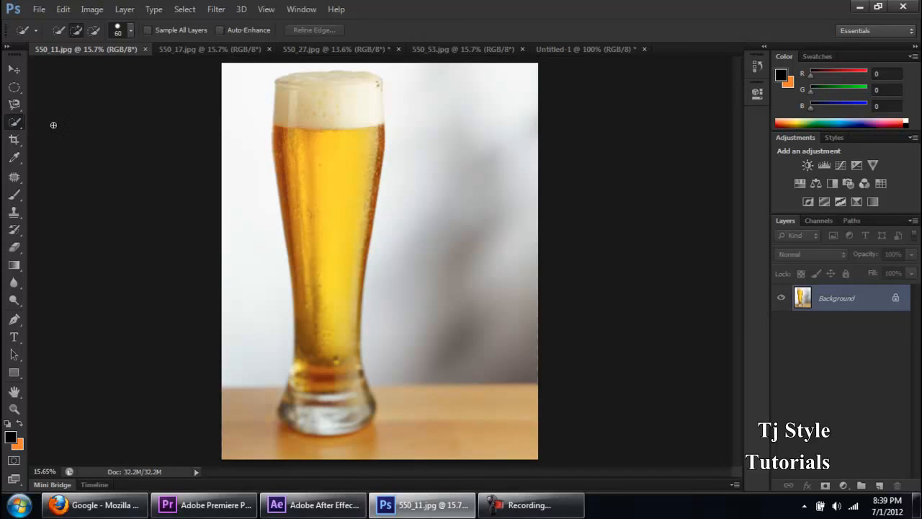
left_click(131, 33)
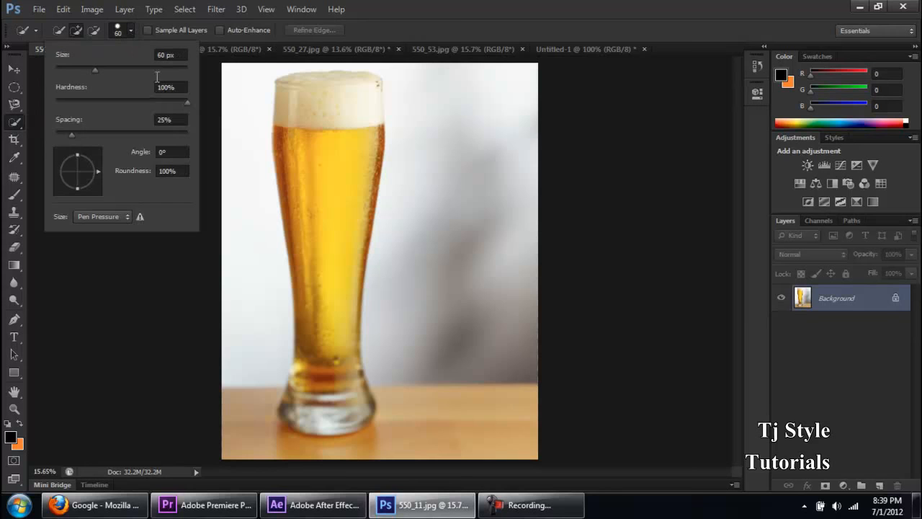
left_click(131, 33)
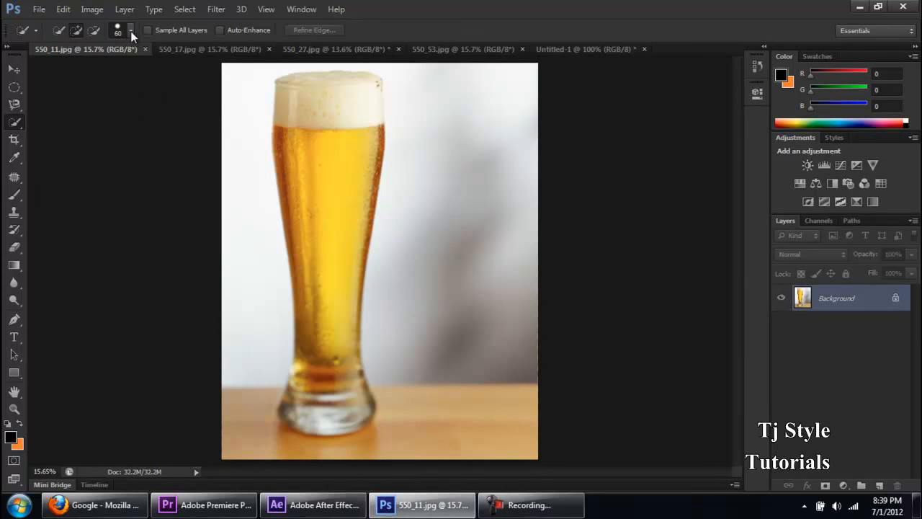
left_click(131, 30)
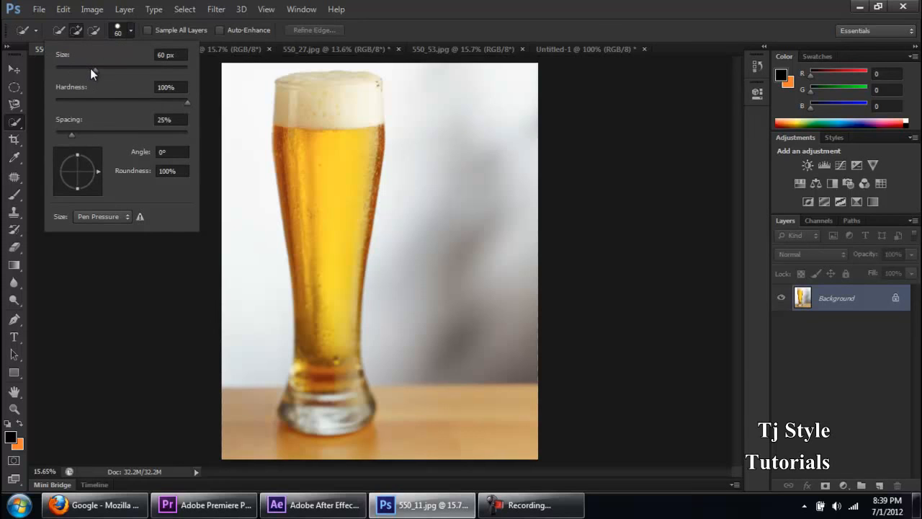
left_click_drag(62, 60, 123, 60)
left_click_drag(137, 73, 97, 72)
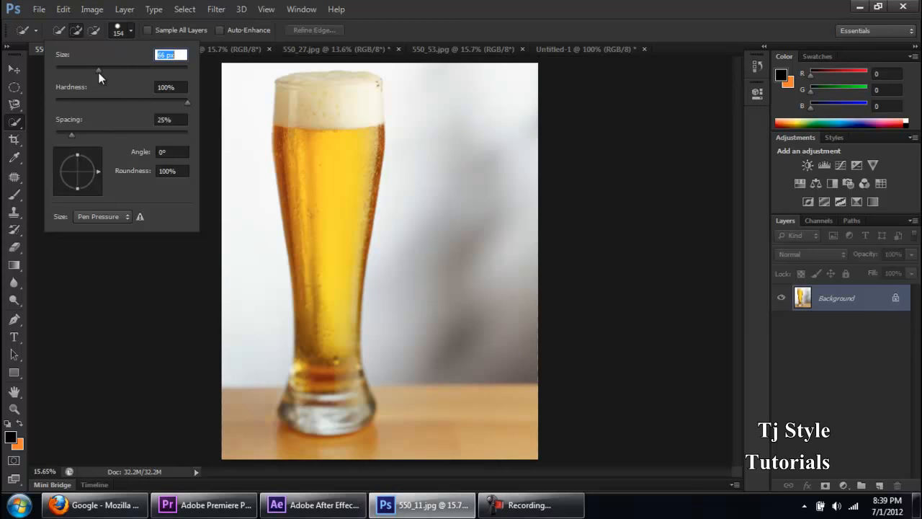
left_click(131, 27)
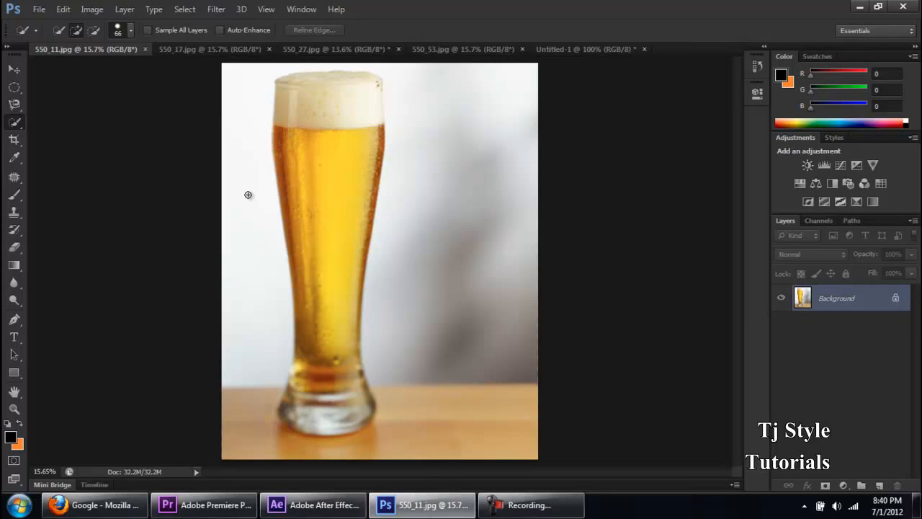
Enlarge the Quick Selection brush to 500 px and select the light background left of the glass, down to the table edge
key("bracketright")
key("bracketright")
key("bracketright")
key("bracketright")
key("bracketright")
key("bracketright")
key("bracketright")
key("bracketright")
key("bracketright")
key("bracketright")
key("bracketright")
key("bracketright")
left_click_drag(250, 223, 247, 245)
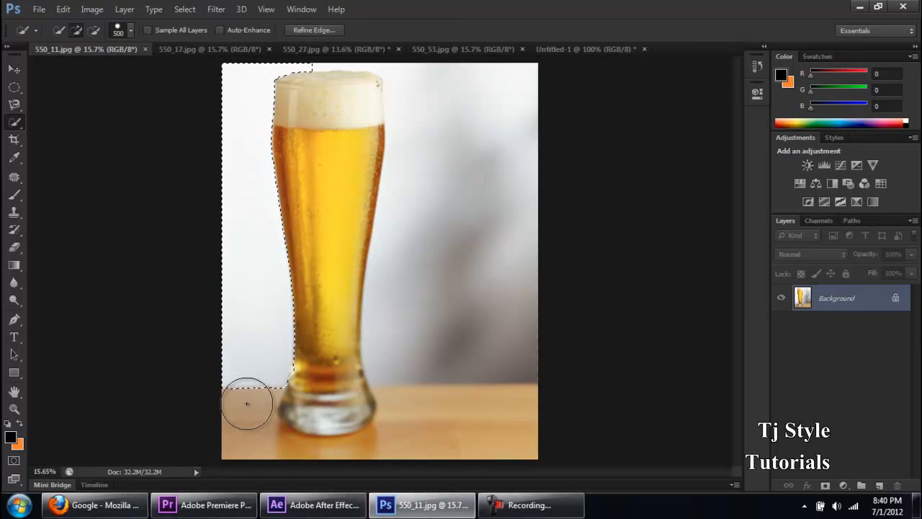
scroll(237, 405, "up", 2)
scroll(237, 405, "up", 5)
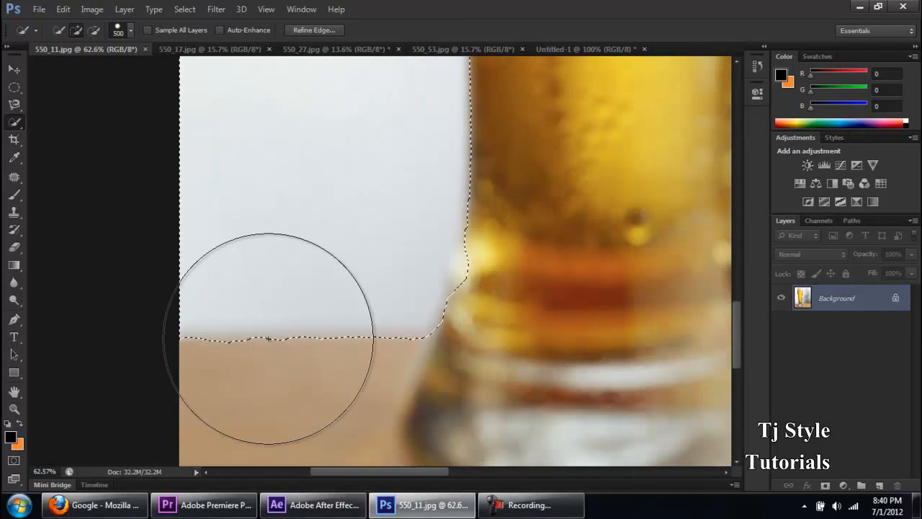
scroll(291, 372, "down", 3)
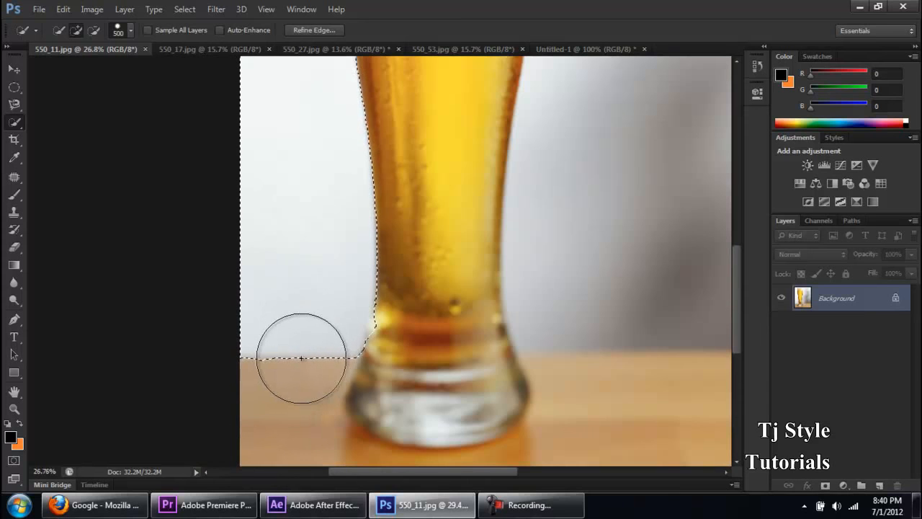
scroll(301, 357, "down", 3)
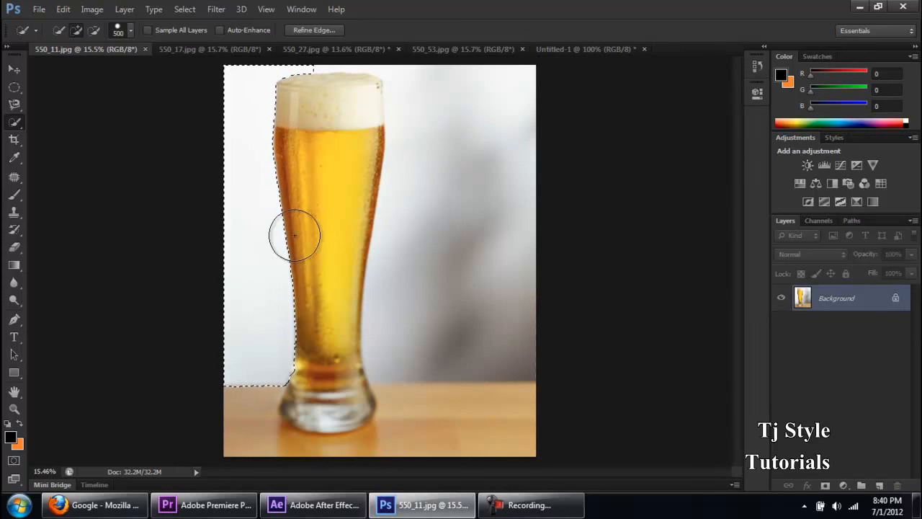
Add the blurred background to the right of the glass to the selection
left_click(410, 257)
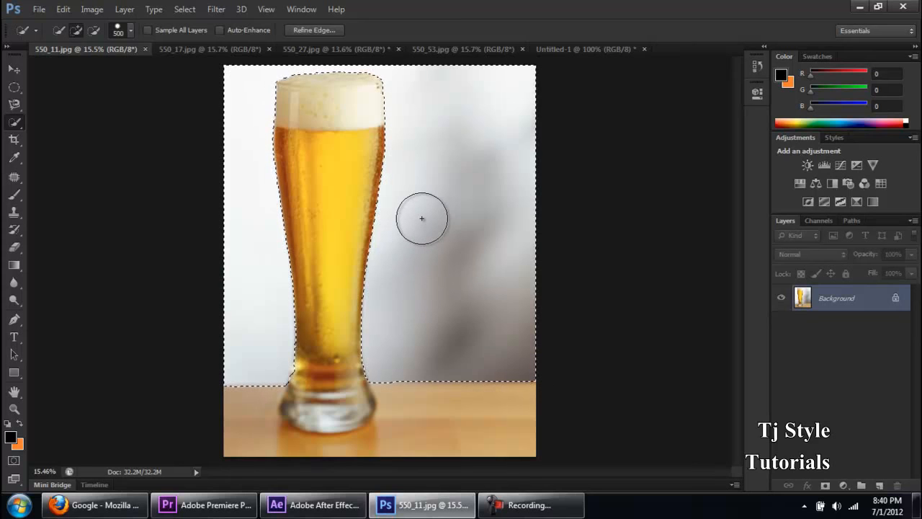
scroll(409, 108, "up", 5)
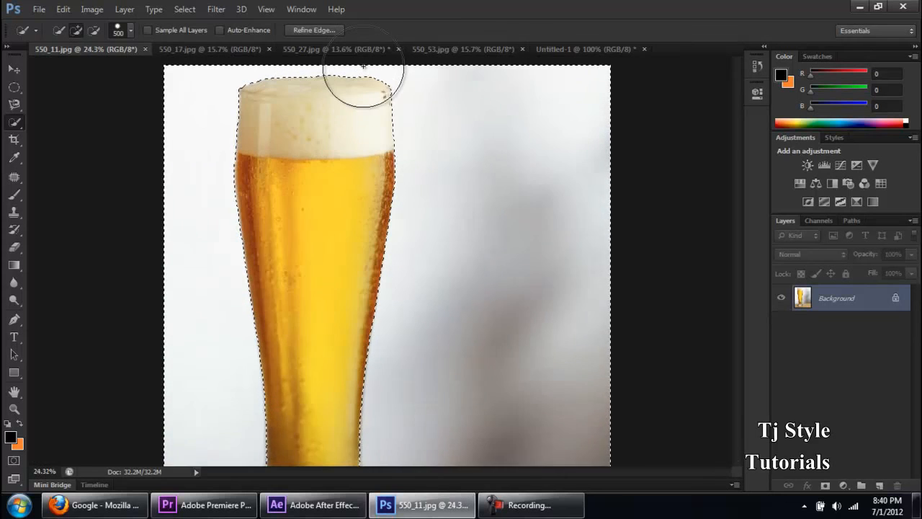
scroll(422, 126, "down", 5)
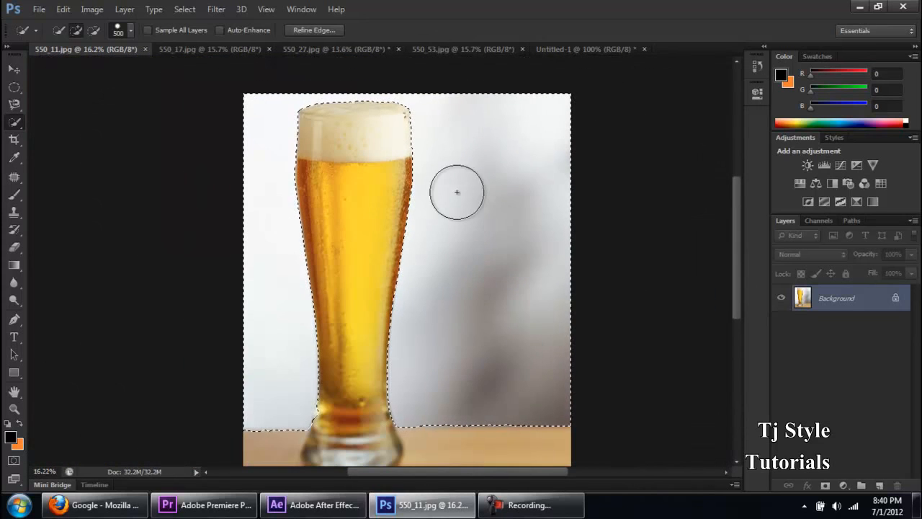
scroll(461, 189, "down", 1)
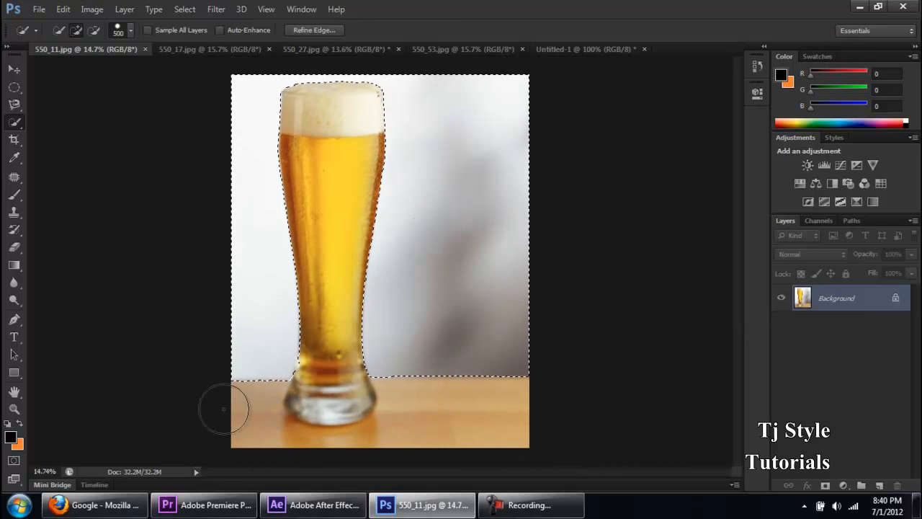
Extend the selection over the wooden tabletop around the glass's base
scroll(439, 428, "up", 1)
mouse_move(441, 430)
left_mouse_down()
mouse_move(472, 424)
mouse_move(476, 411)
left_mouse_up()
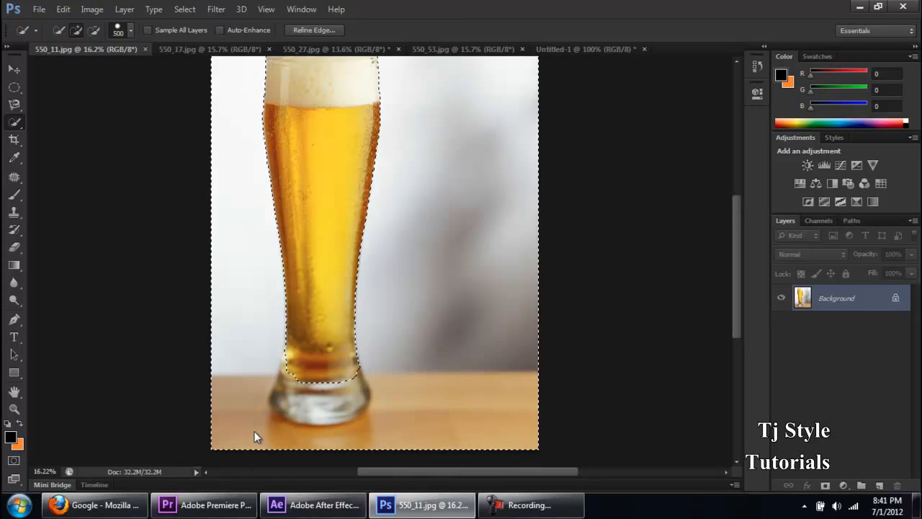
scroll(253, 418, "up", 5)
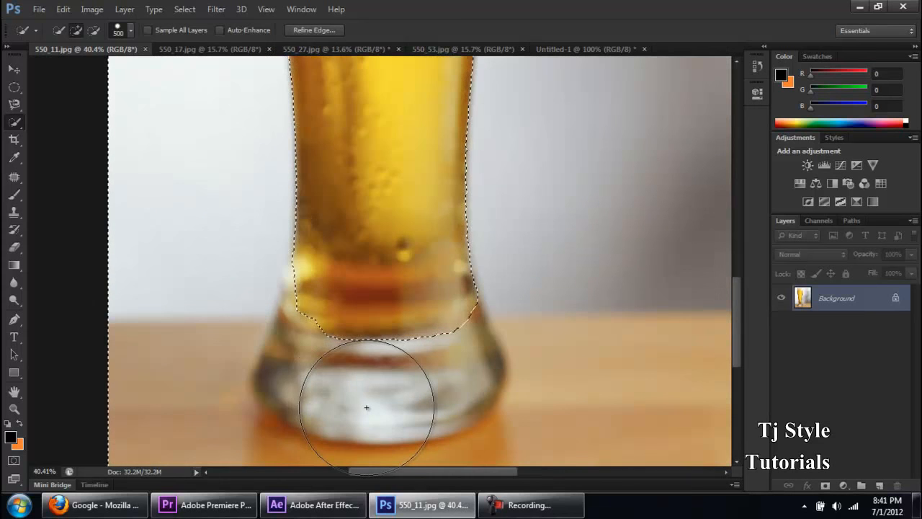
scroll(391, 401, "down", 3)
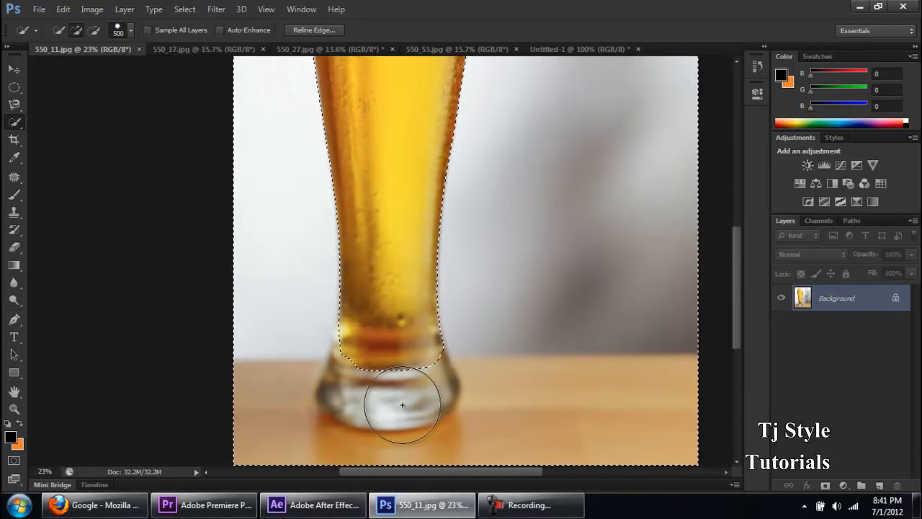
scroll(533, 392, "down", 2)
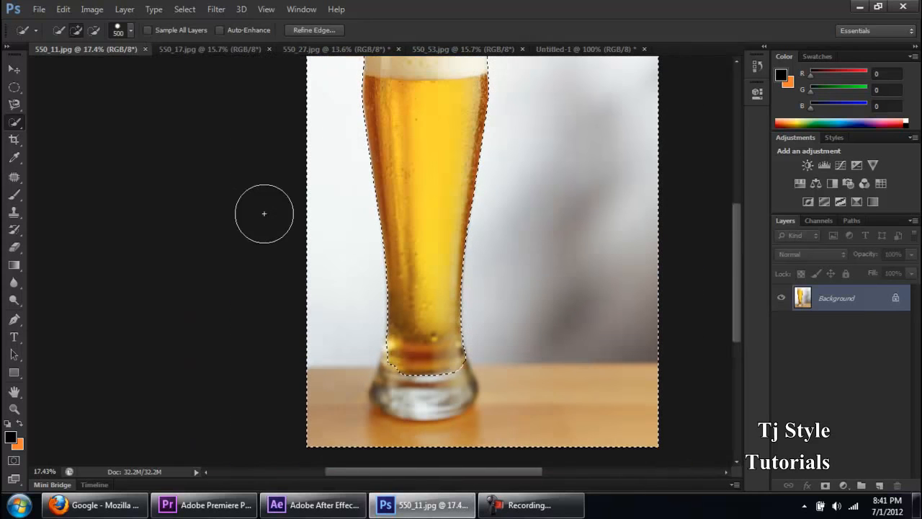
In subtract mode with a 200 px brush, remove the clear glass base from the selection
left_click(93, 31)
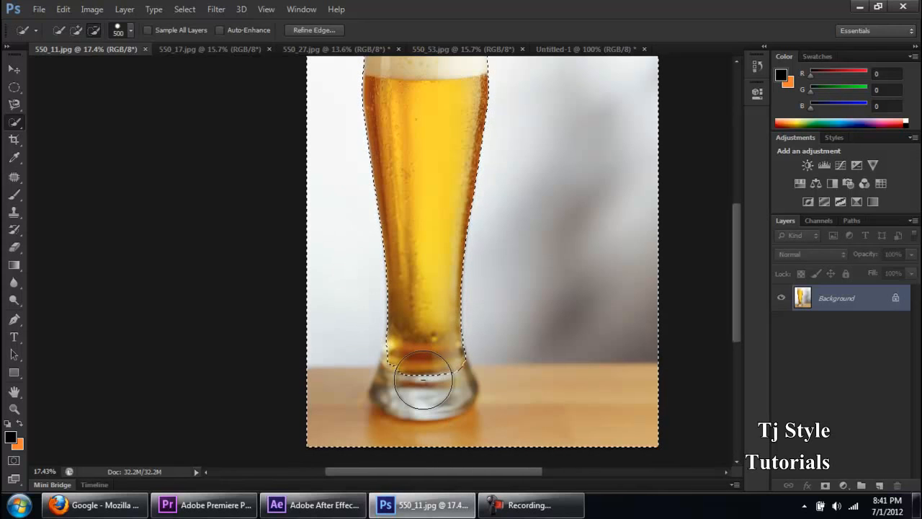
key("bracketleft")
key("bracketleft")
key("bracketleft")
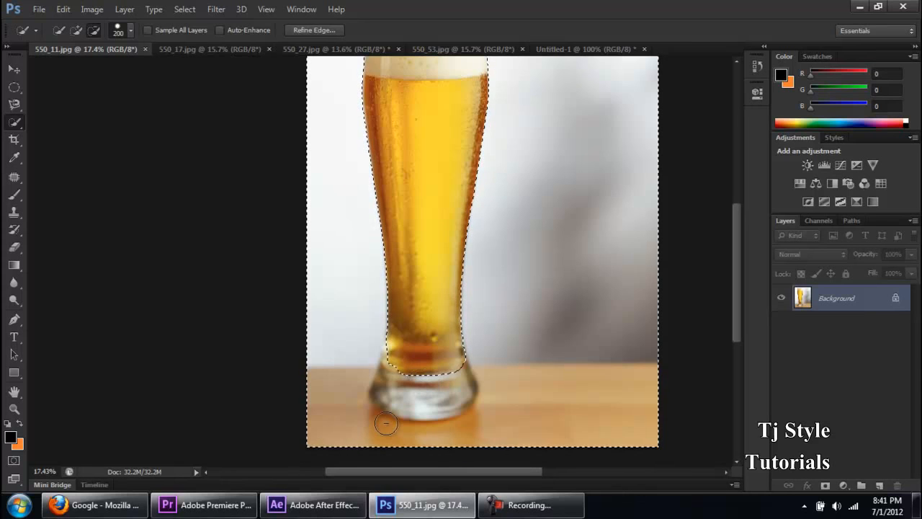
mouse_move(390, 384)
left_mouse_down()
mouse_move(402, 393)
mouse_move(449, 391)
left_mouse_up()
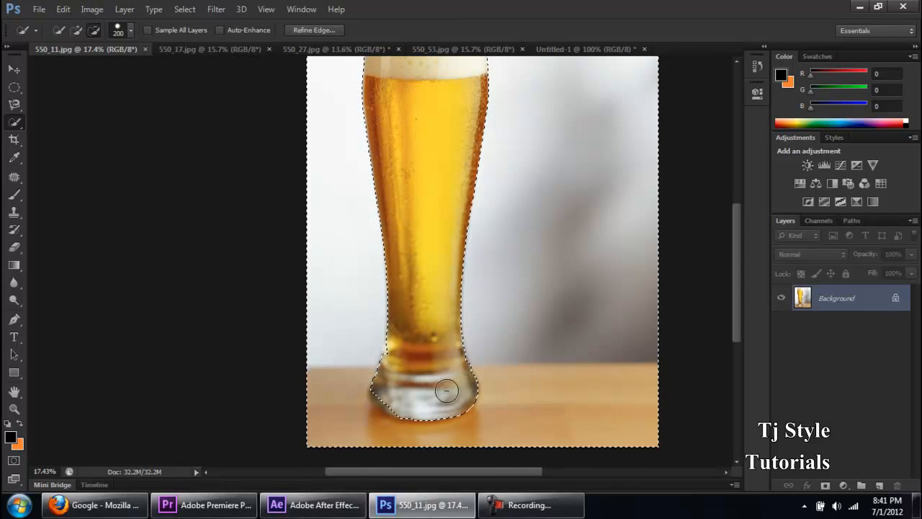
scroll(434, 354, "down", 2)
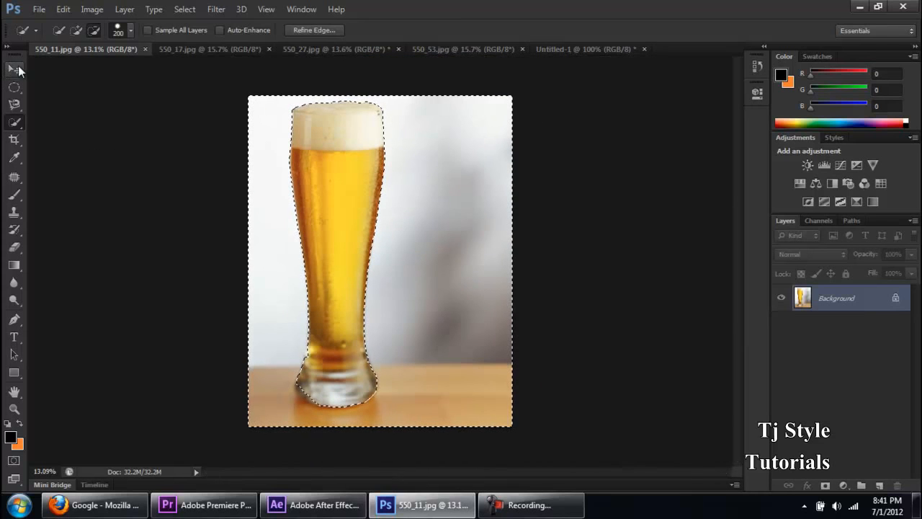
Try to move the selected area of the Background layer with the Move tool
key("v")
left_click_drag(296, 173, 442, 244)
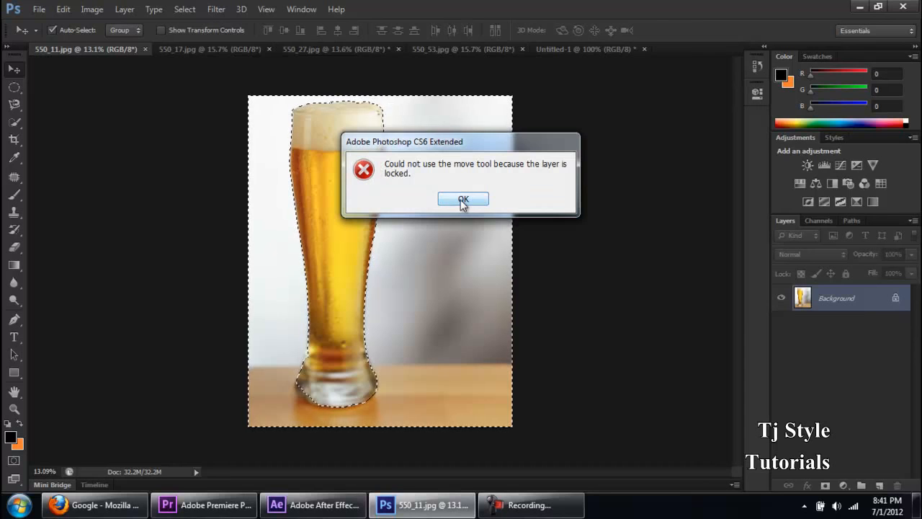
left_click(463, 201)
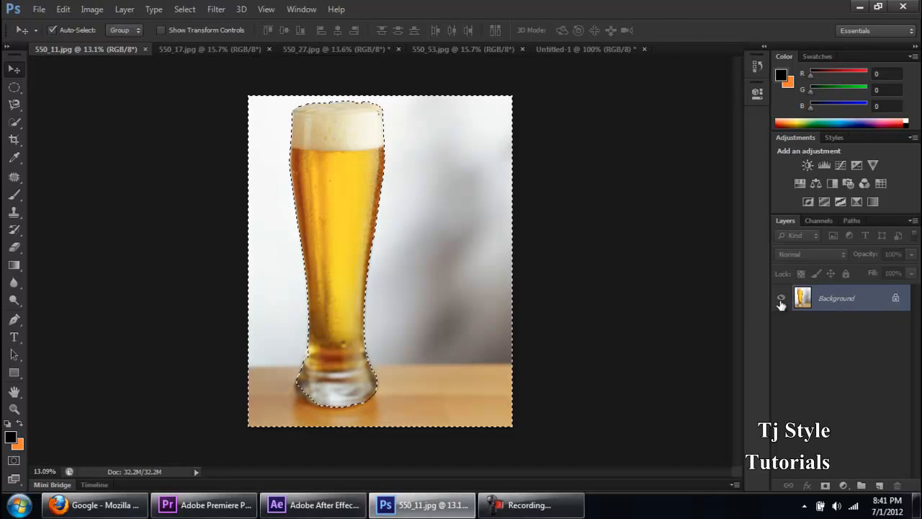
left_click_drag(374, 255, 347, 231)
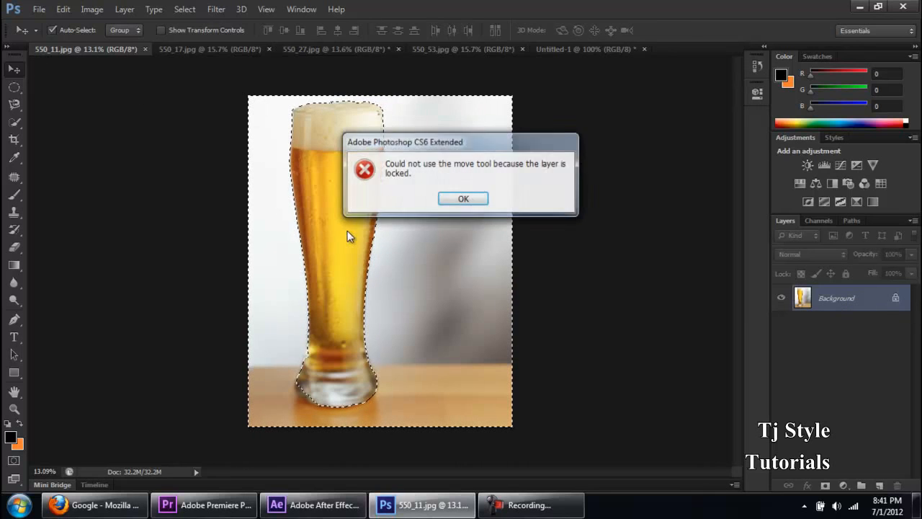
left_click(463, 199)
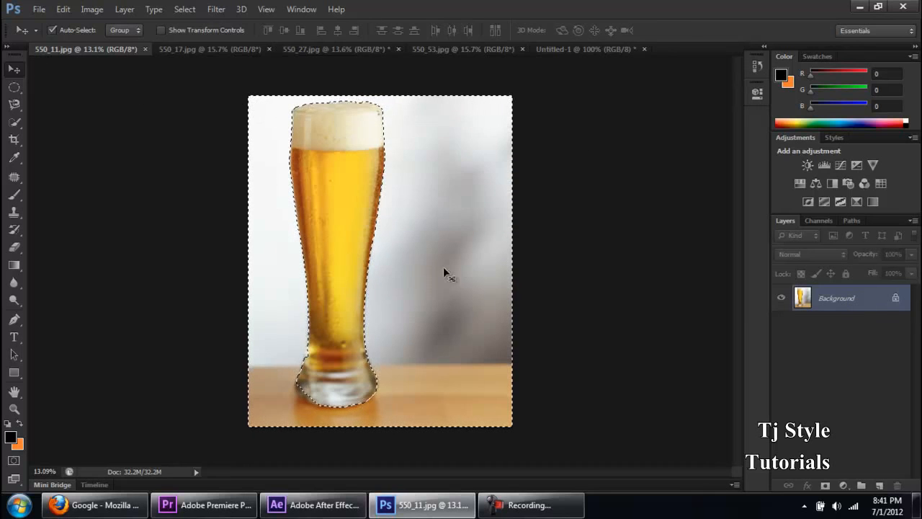
Switch to the Magic Wand tool and clear the Quick Selection outline
left_click(14, 121)
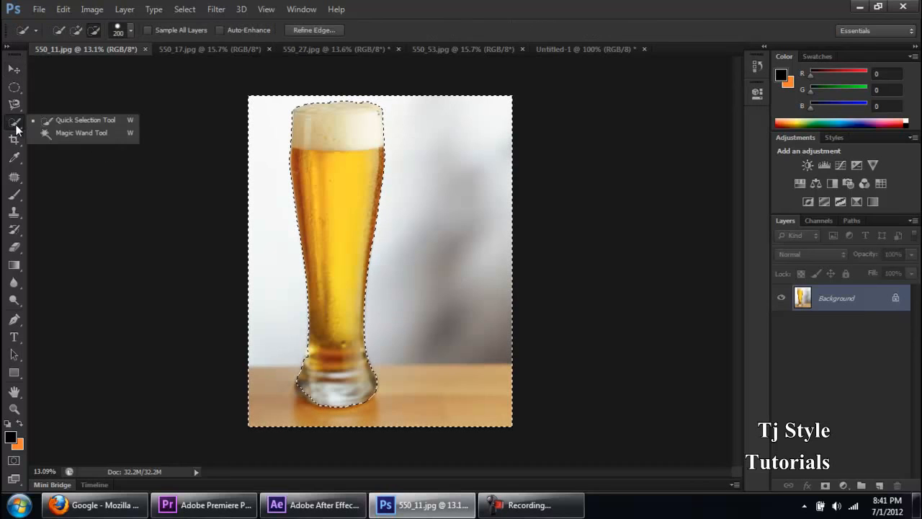
left_click(100, 139)
left_click(154, 134)
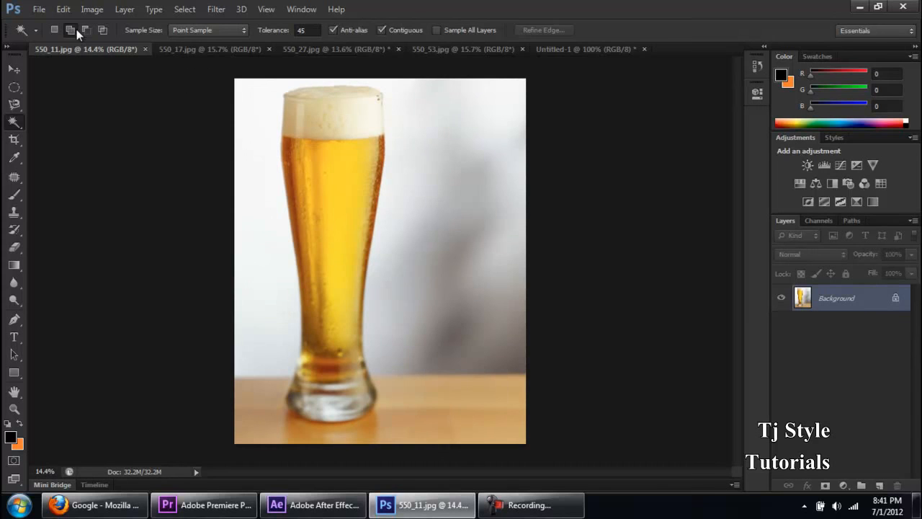
In add-to-selection mode with a tolerance of 45, select the light and shadowed background around the glass with the Magic Wand
scroll(445, 215, "up", 1)
left_click(424, 144)
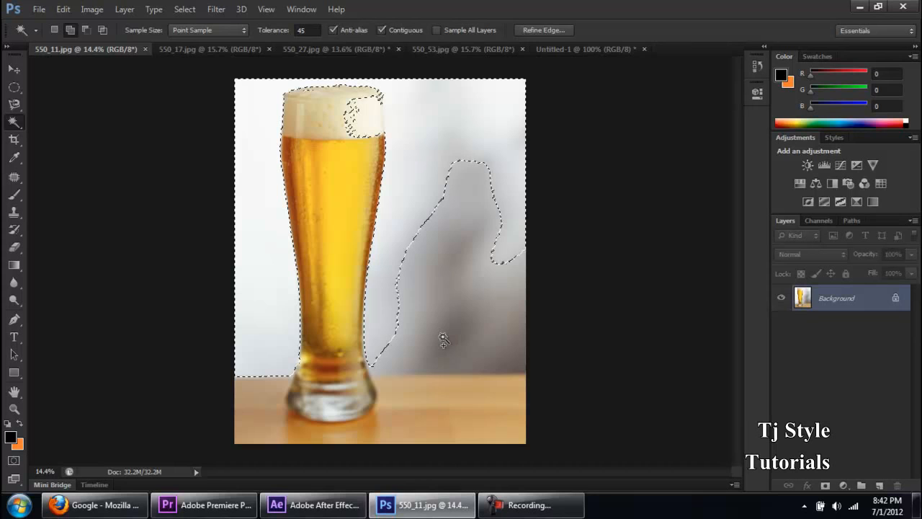
left_click(469, 213)
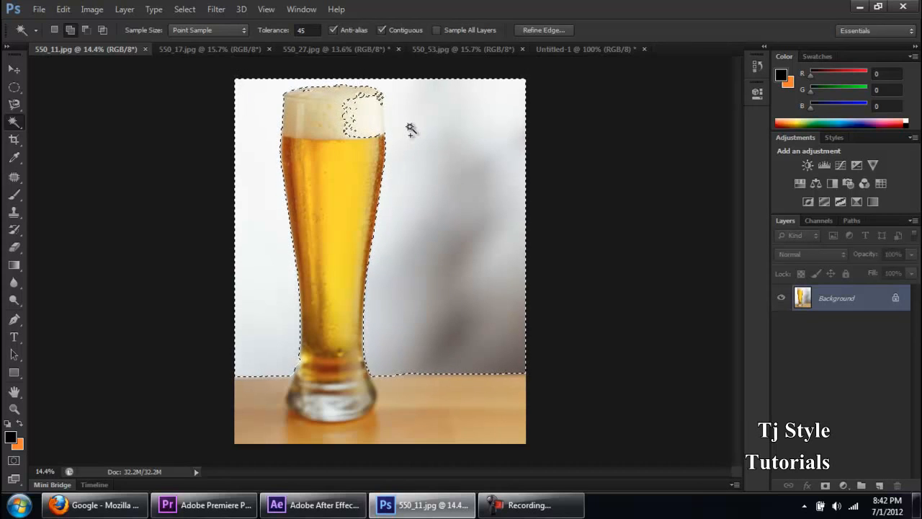
Set the Magic Wand's tolerance to 8 and deselect the background
scroll(353, 109, "up", 1)
scroll(354, 109, "up", 4)
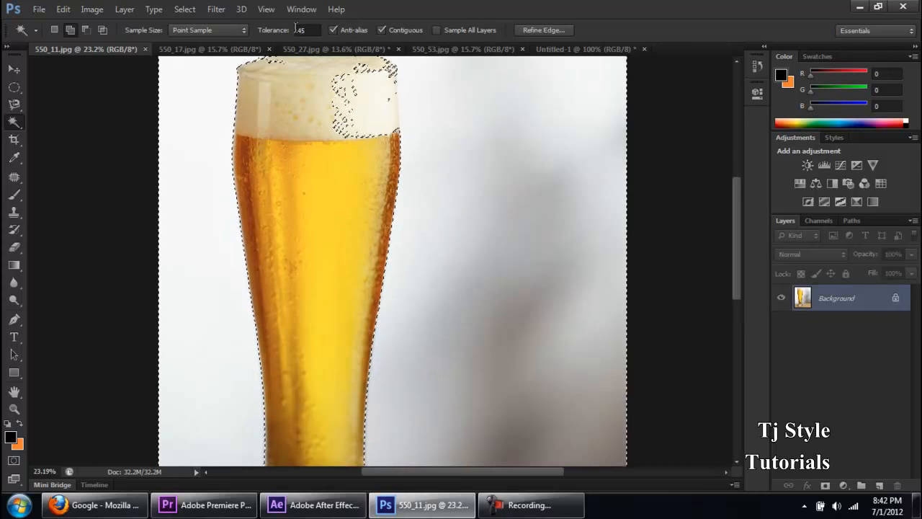
left_click(304, 30)
left_click(290, 32)
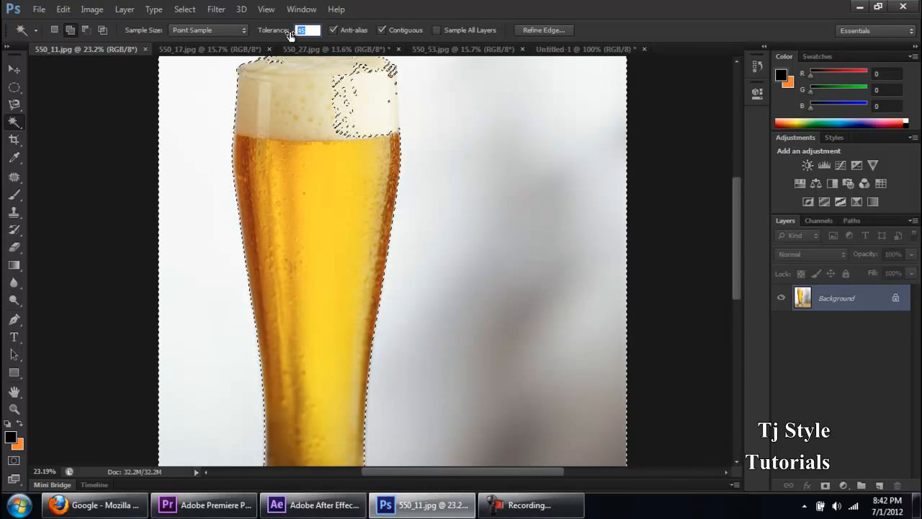
type("8")
key("Return")
scroll(362, 88, "down", 2)
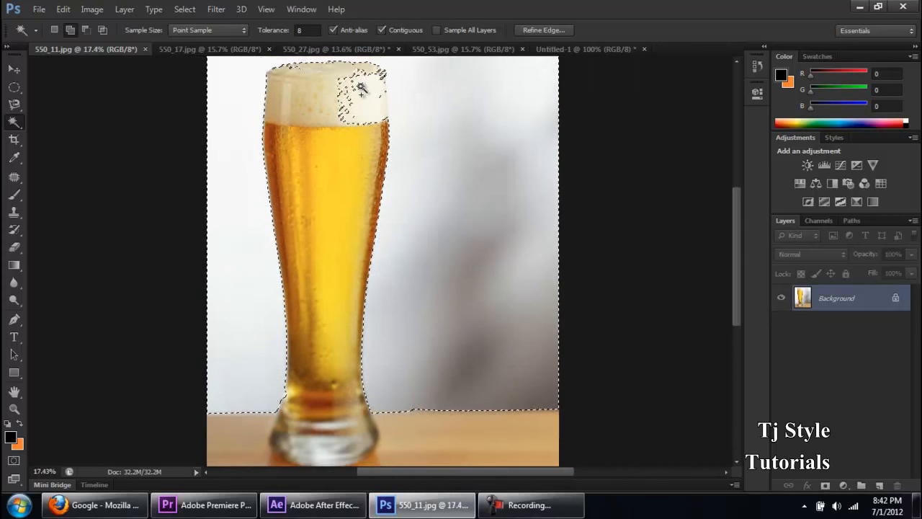
key("ctrl+d")
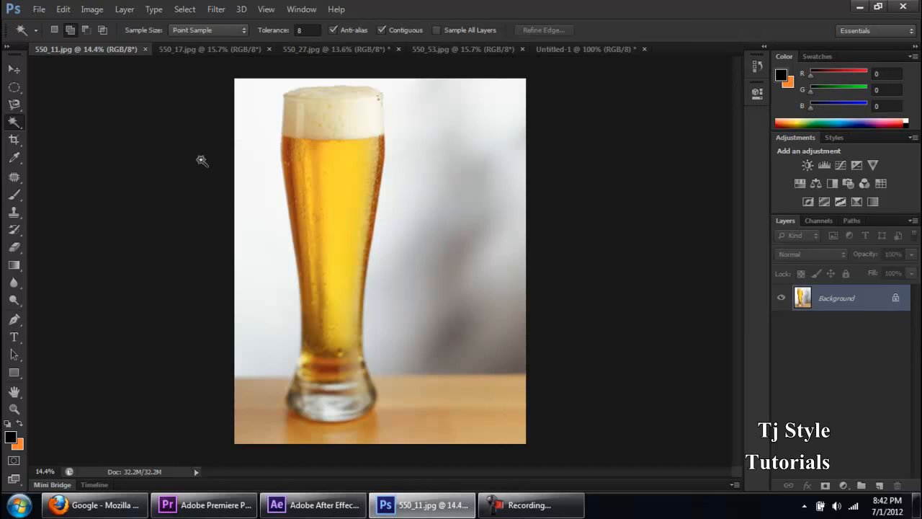
Set the Magic Wand's tolerance to 80 and select the light background around the tall beer glass
left_click(507, 95)
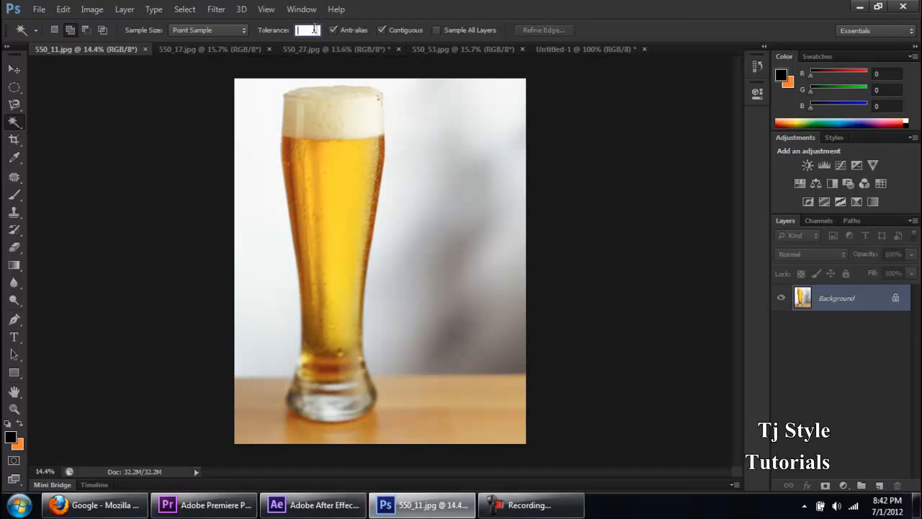
type("80")
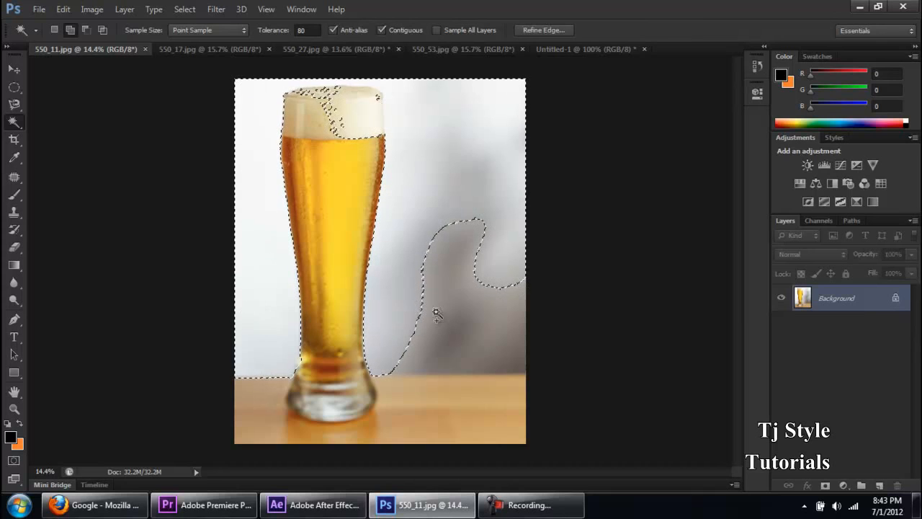
scroll(505, 233, "up", 2)
scroll(483, 217, "down", 1)
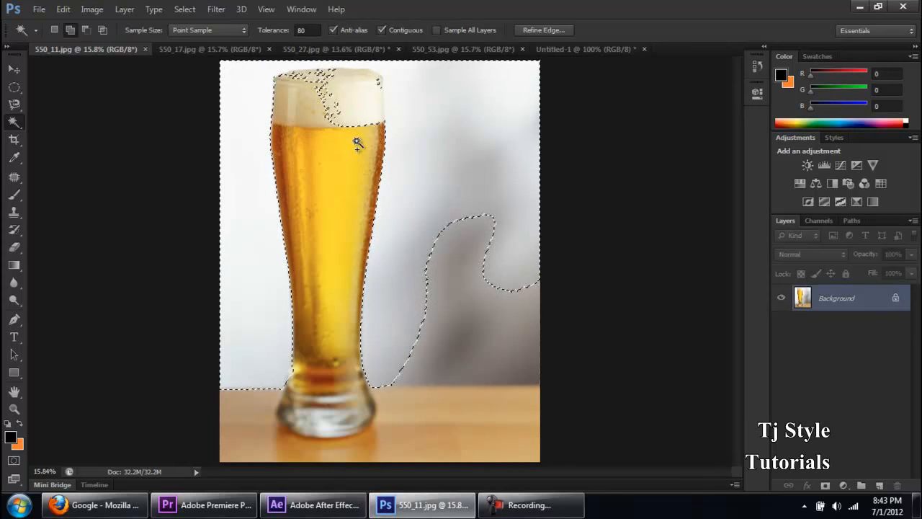
left_click(547, 502)
left_click(554, 510)
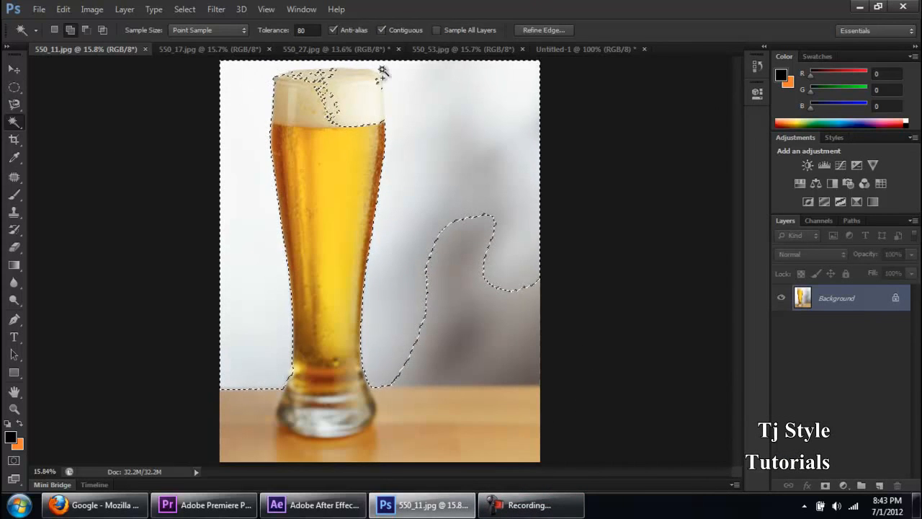
Shift the selected area of the tall glass photo slightly with the Move tool and undo the move
scroll(382, 163, "up", 6)
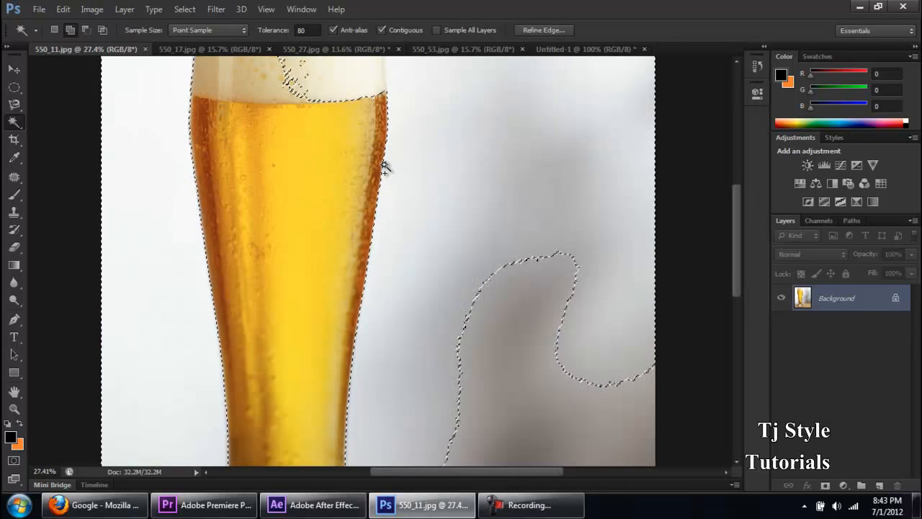
scroll(384, 166, "down", 4)
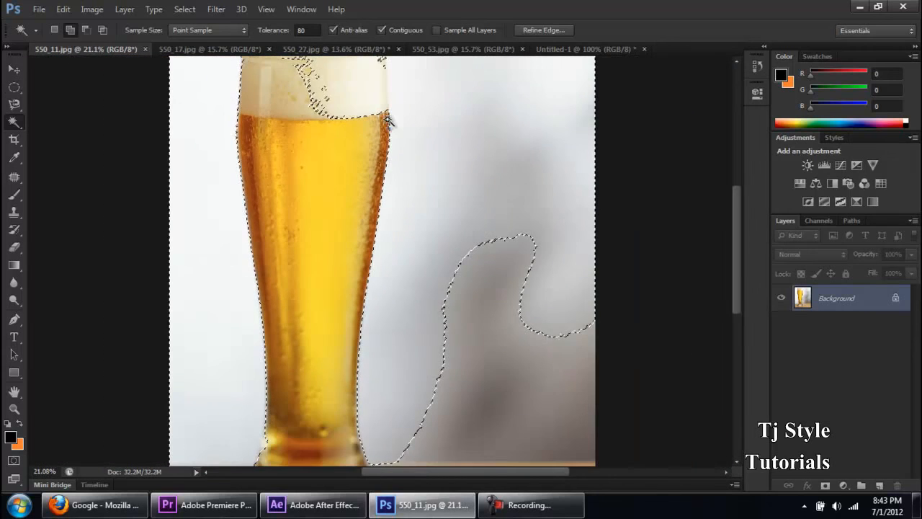
scroll(375, 78, "down", 1)
scroll(375, 78, "down", 1)
scroll(337, 78, "up", 3)
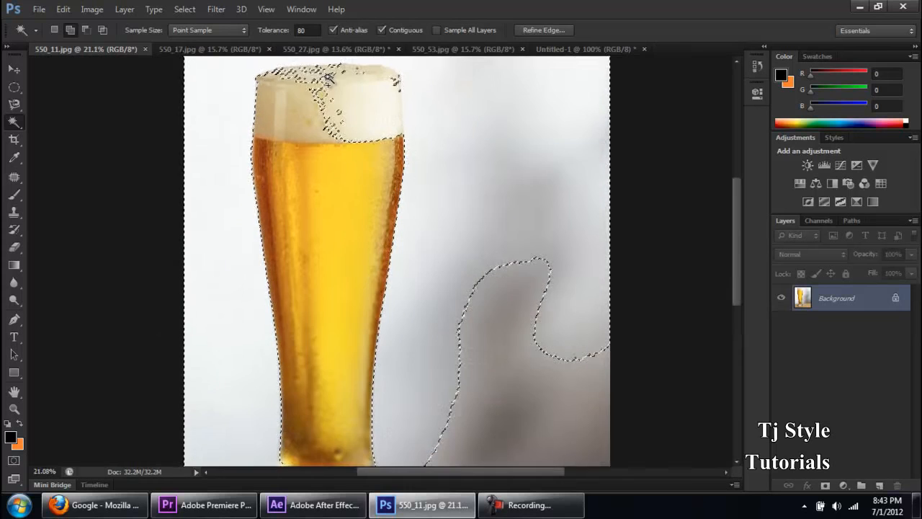
key("v")
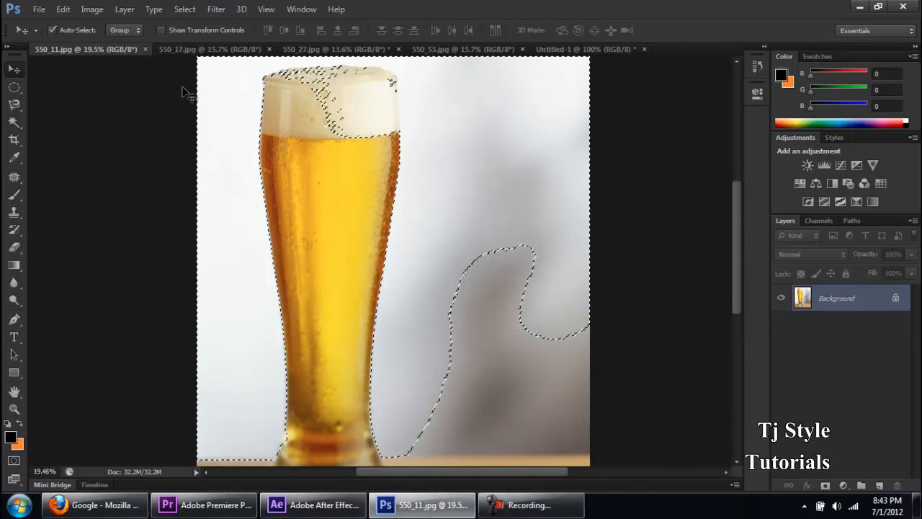
mouse_move(390, 97)
left_mouse_down()
mouse_move(443, 121)
mouse_move(434, 116)
mouse_move(434, 130)
mouse_move(389, 91)
left_mouse_up()
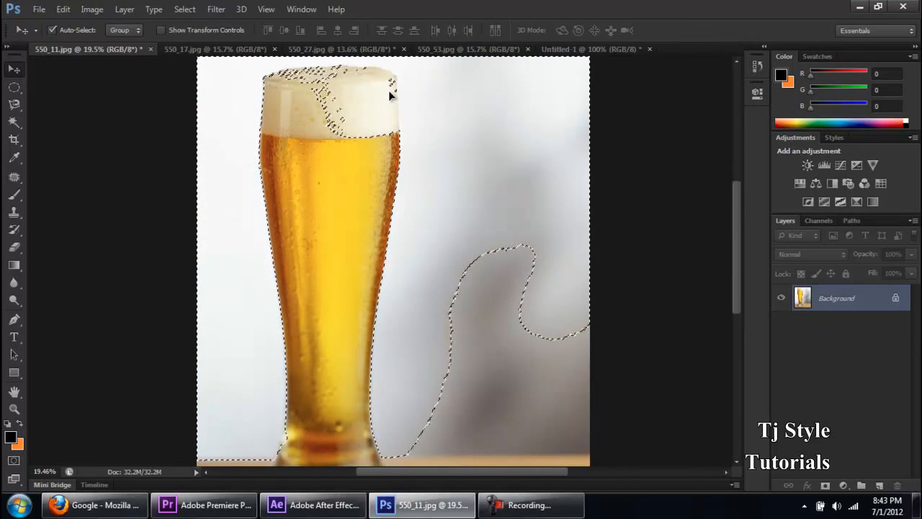
key("ctrl+z")
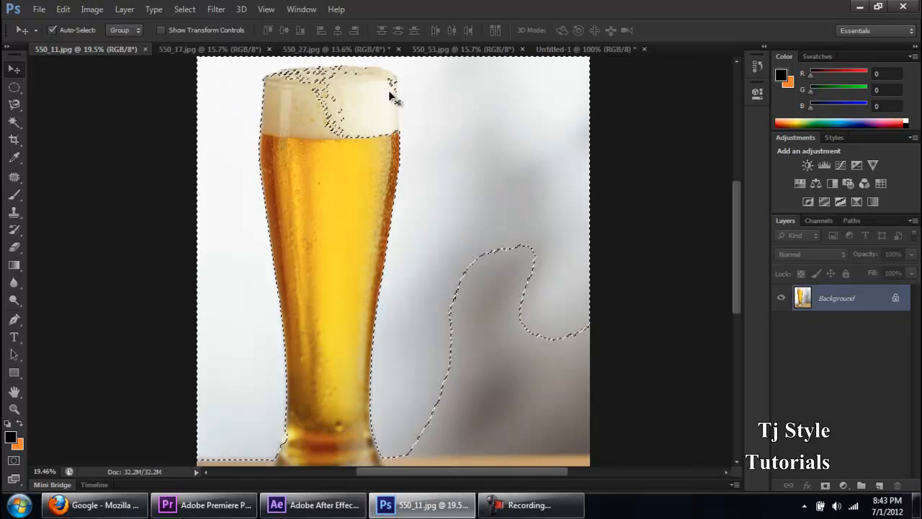
Switch to the 550_27.jpg document and select the light background around the tilted glass with the Magic Wand
left_click(336, 49)
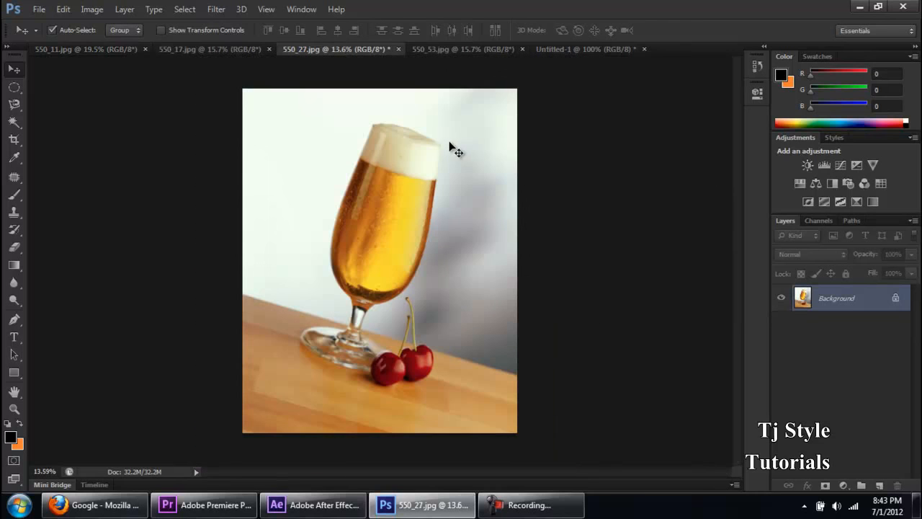
left_click(13, 125)
left_click(317, 159)
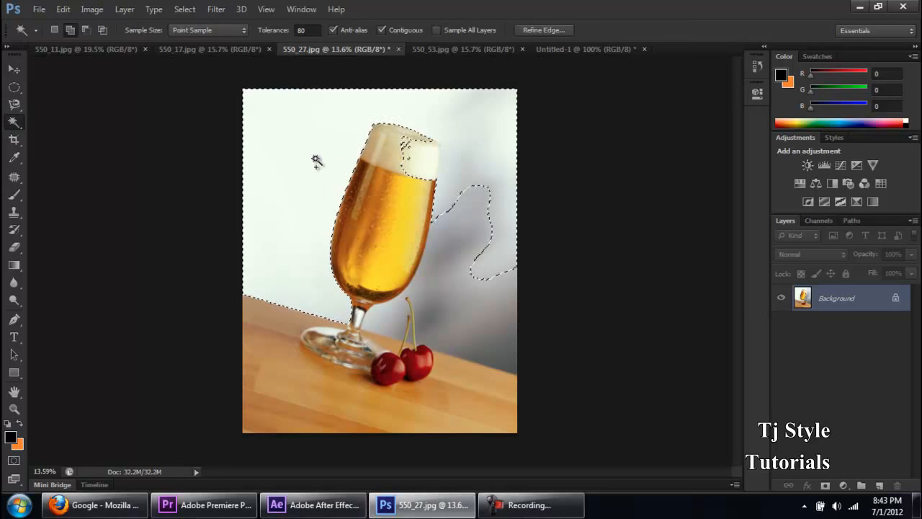
Examine the selection outline along the foam, the glass's stem and the background near the cherries
scroll(348, 153, "up", 3)
scroll(409, 147, "up", 2)
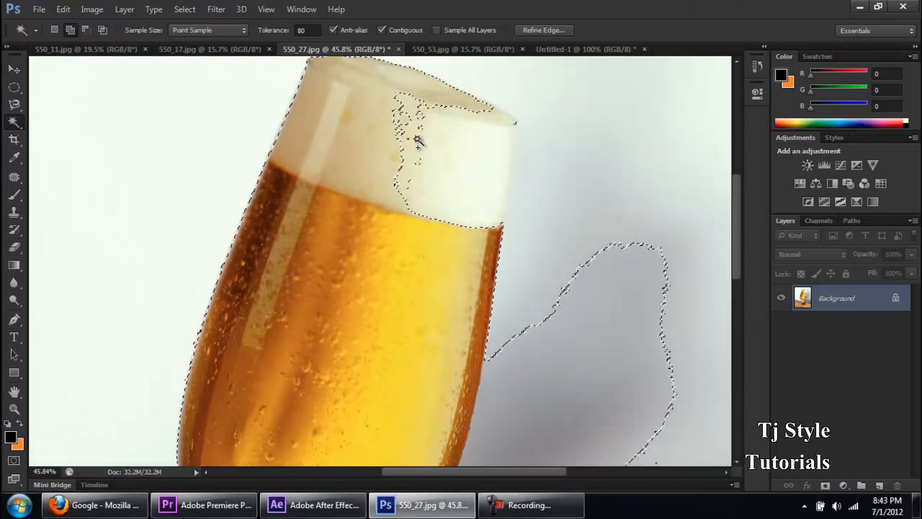
scroll(418, 138, "down", 1)
scroll(418, 139, "down", 2)
scroll(469, 180, "down", 2)
scroll(481, 186, "up", 2)
scroll(481, 186, "up", 1)
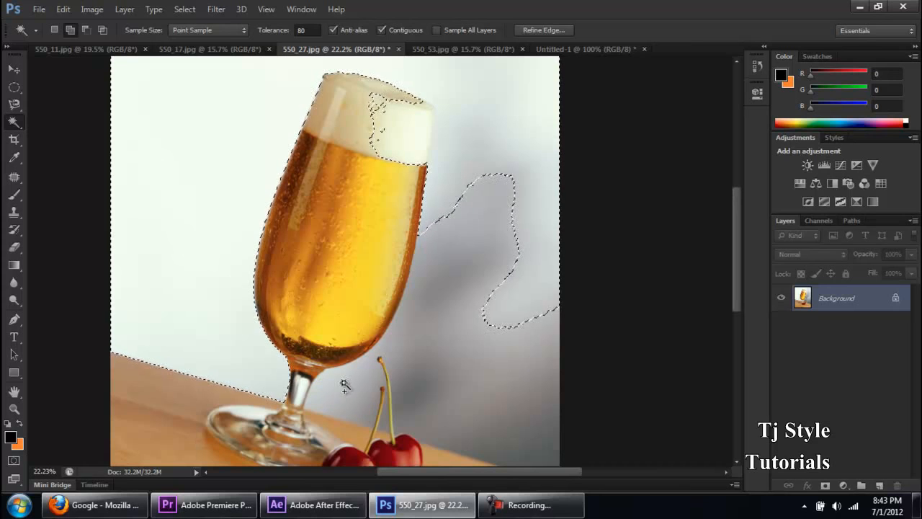
scroll(348, 393, "up", 3)
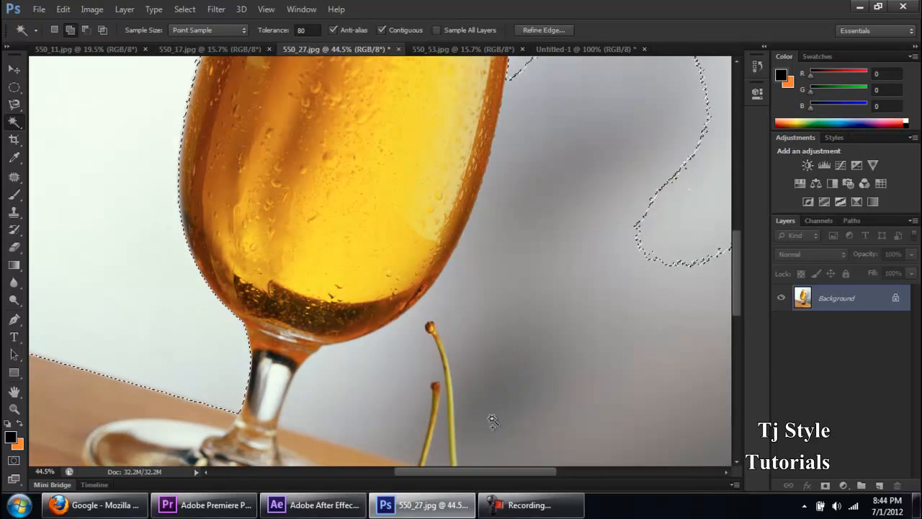
scroll(510, 389, "down", 3)
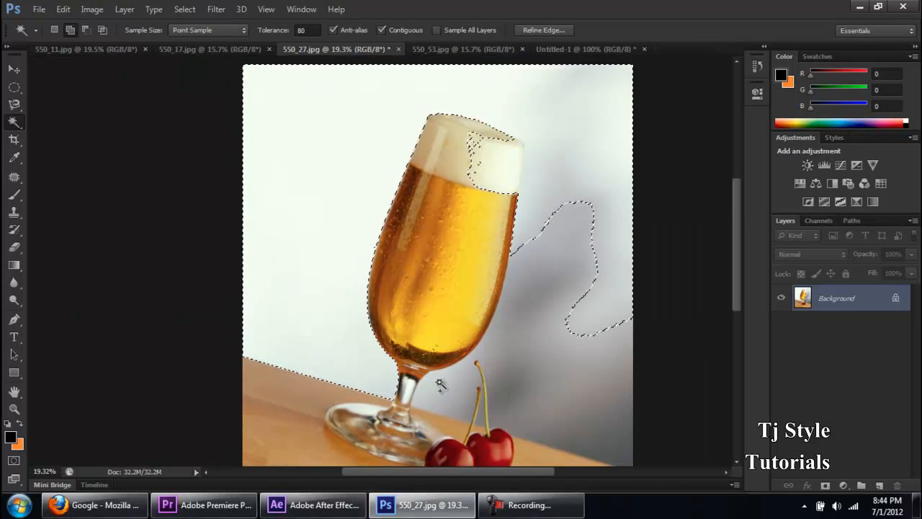
Turn off the Magic Wand's Contiguous option, clear the selection and reselect the light background around the tilted glass
left_click(381, 29)
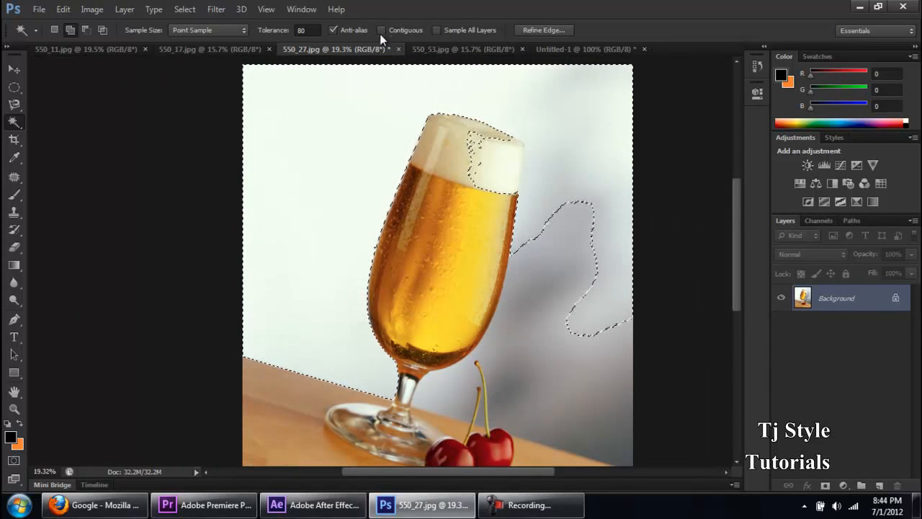
key("ctrl+d")
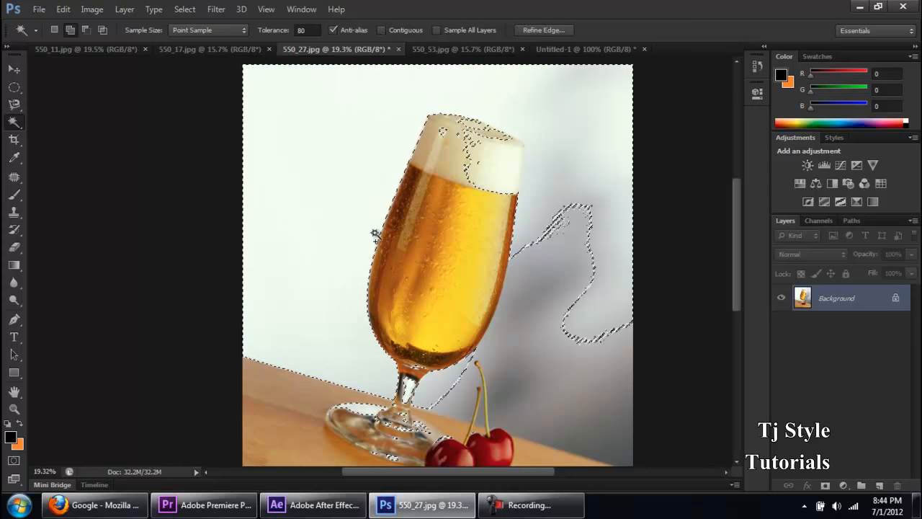
scroll(443, 398, "up", 5)
scroll(440, 408, "down", 4)
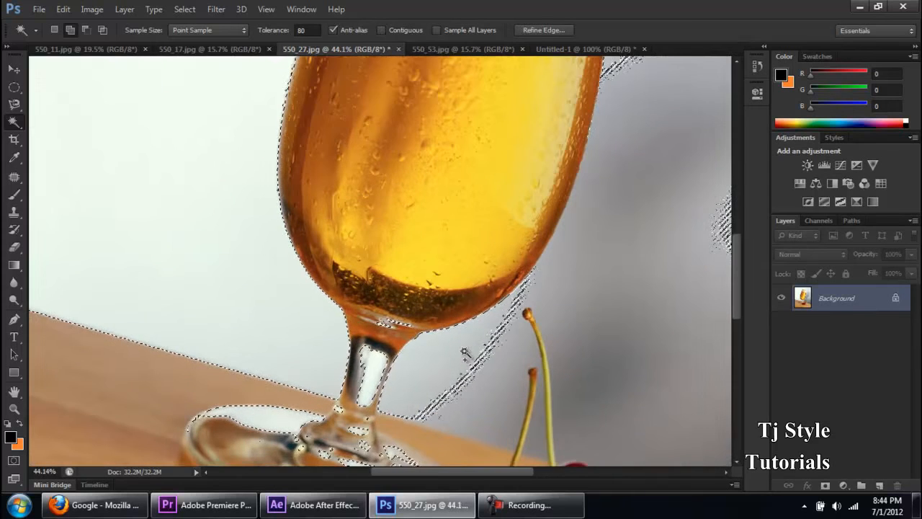
scroll(497, 229, "down", 2)
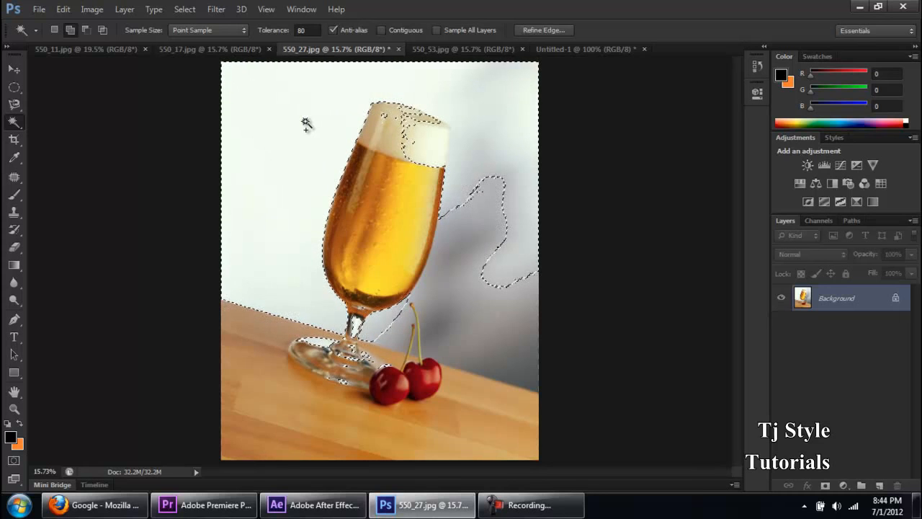
left_click(529, 504)
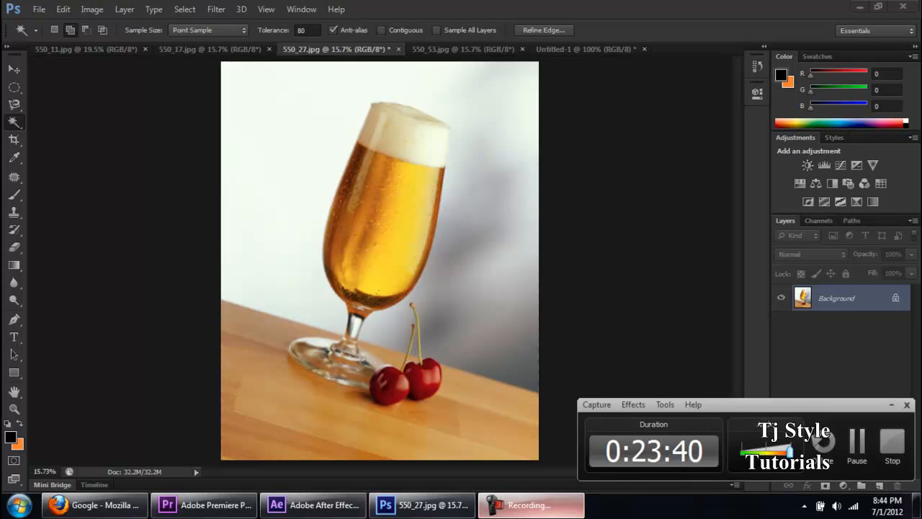
left_click(529, 504)
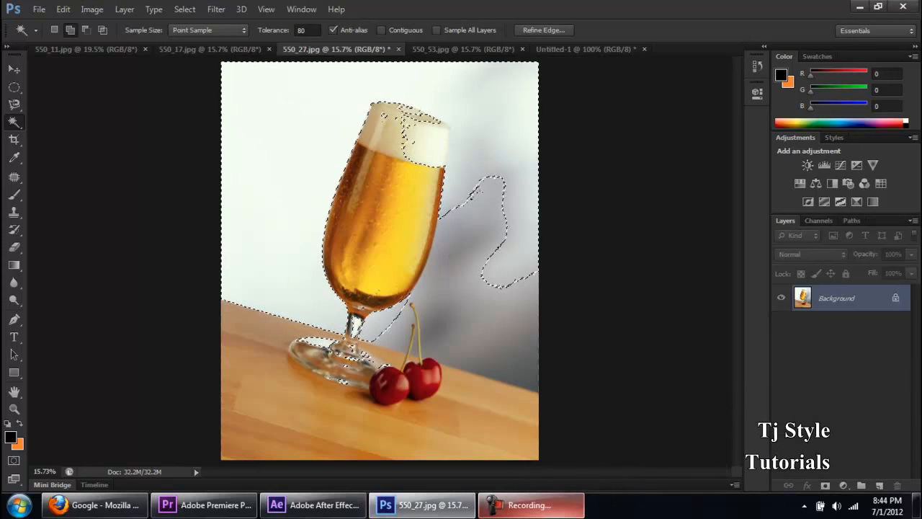
Set the Magic Wand's tolerance to 21 and add the gray shadowed background beside the glass to the selection
left_click(279, 34)
type("21")
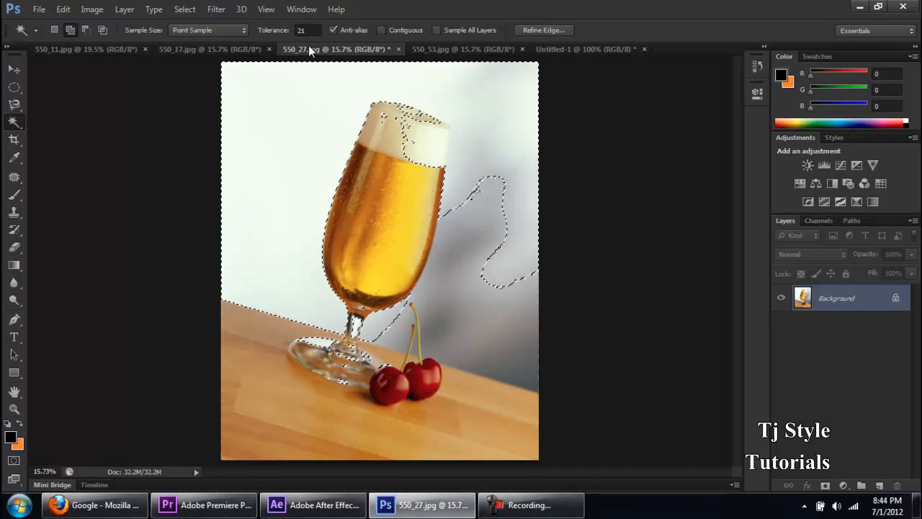
left_click(498, 311)
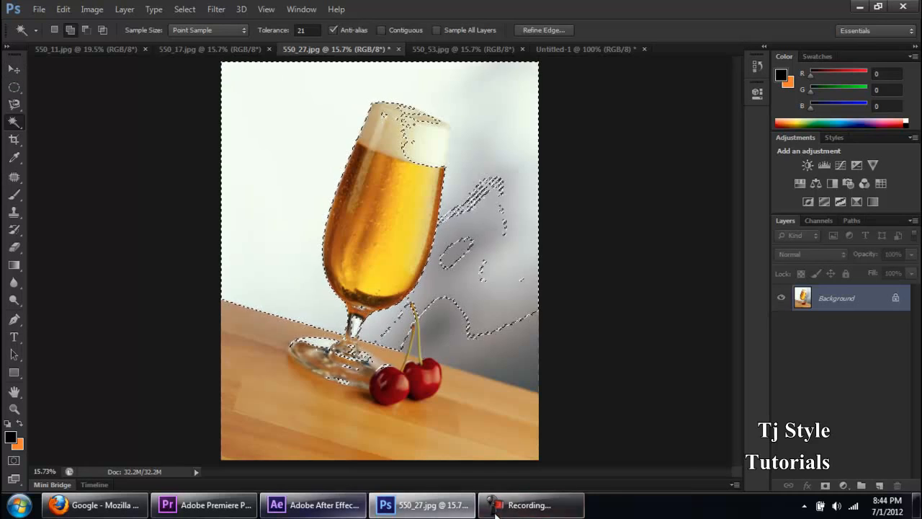
left_click(515, 505)
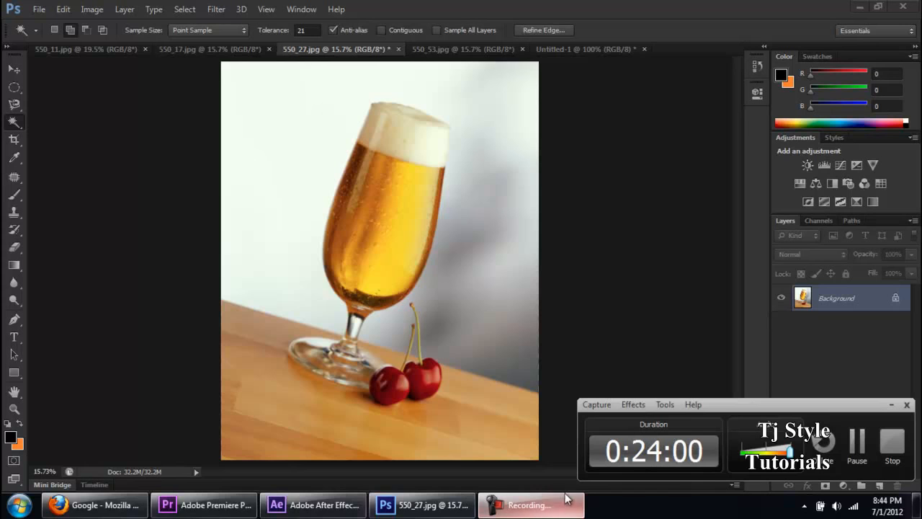
left_click_drag(826, 402, 807, 401)
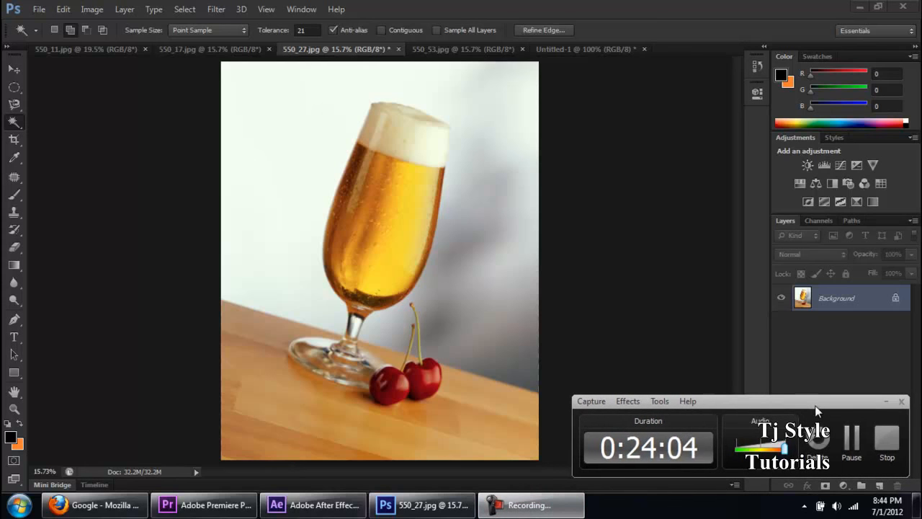